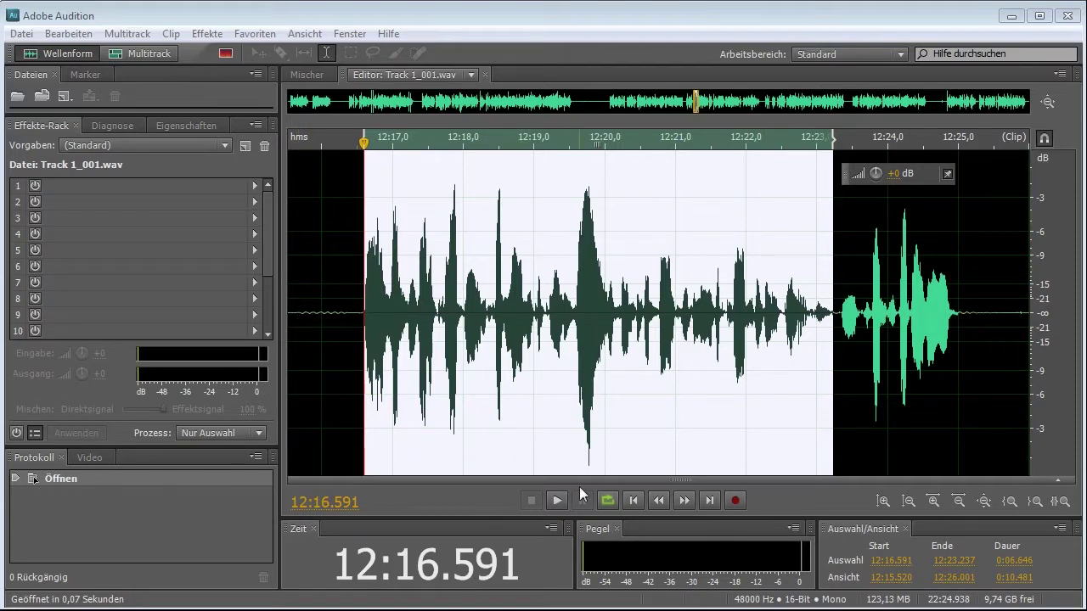
# Play and fine-tune the selected voice passage, then boost its volume by +15 dB.
pyautogui.click(555, 501)
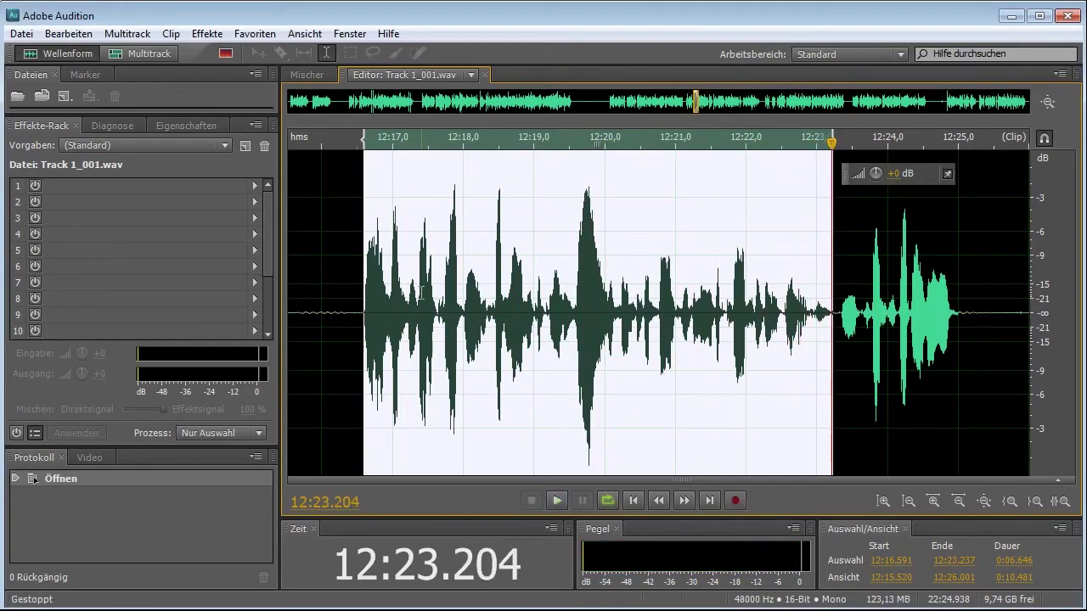
pyautogui.moveTo(394, 140); pyautogui.dragTo(364, 151)
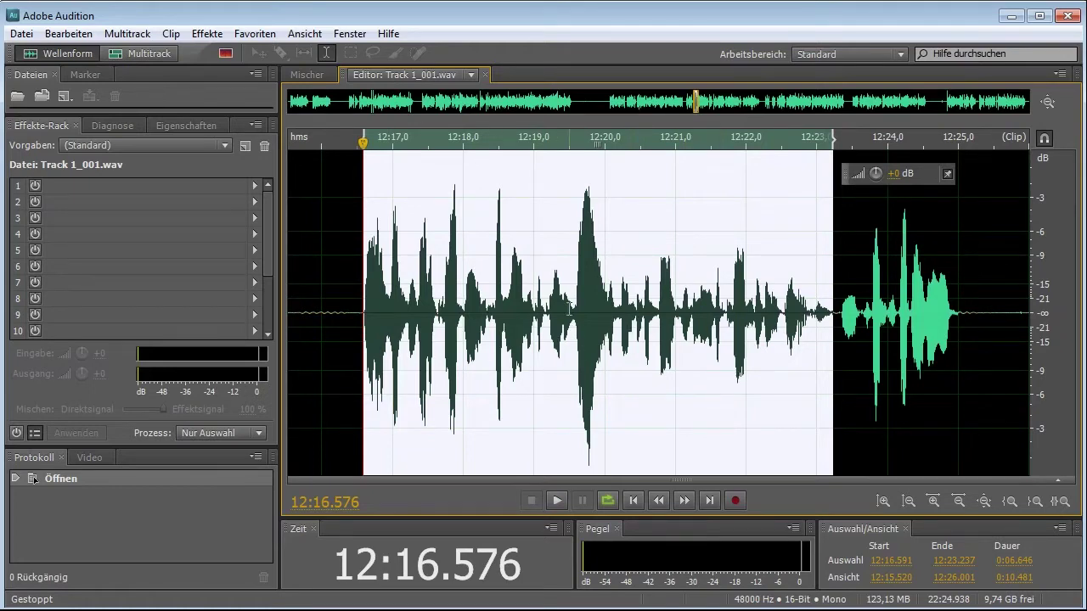
pyautogui.moveTo(605, 142)
pyautogui.mouseDown()
pyautogui.moveTo(590, 156)
pyautogui.moveTo(581, 137)
pyautogui.moveTo(592, 138)
pyautogui.mouseUp()
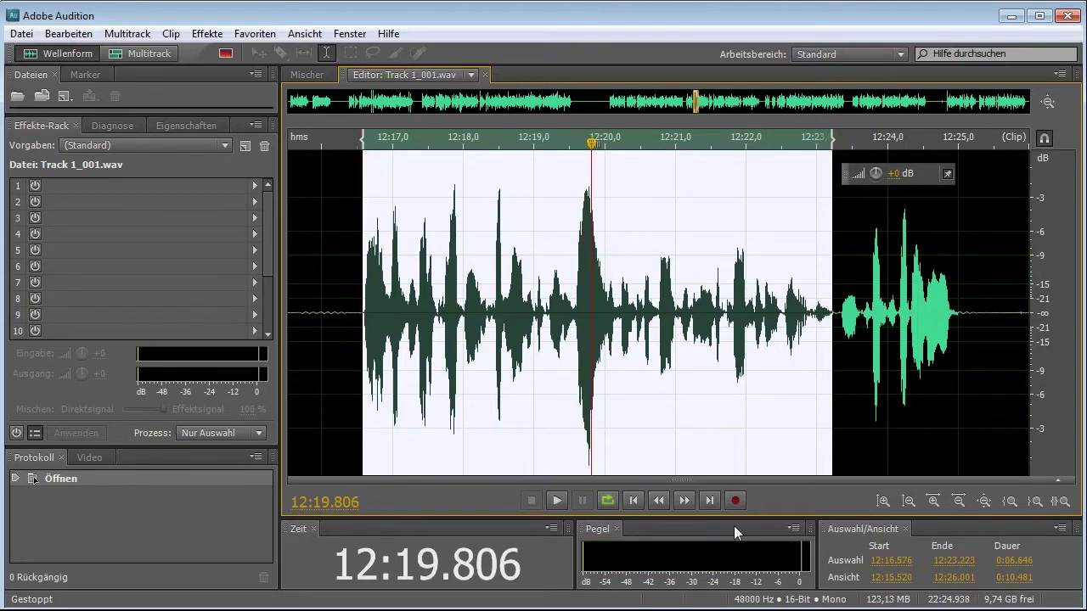
pyautogui.moveTo(592, 146); pyautogui.dragTo(361, 222)
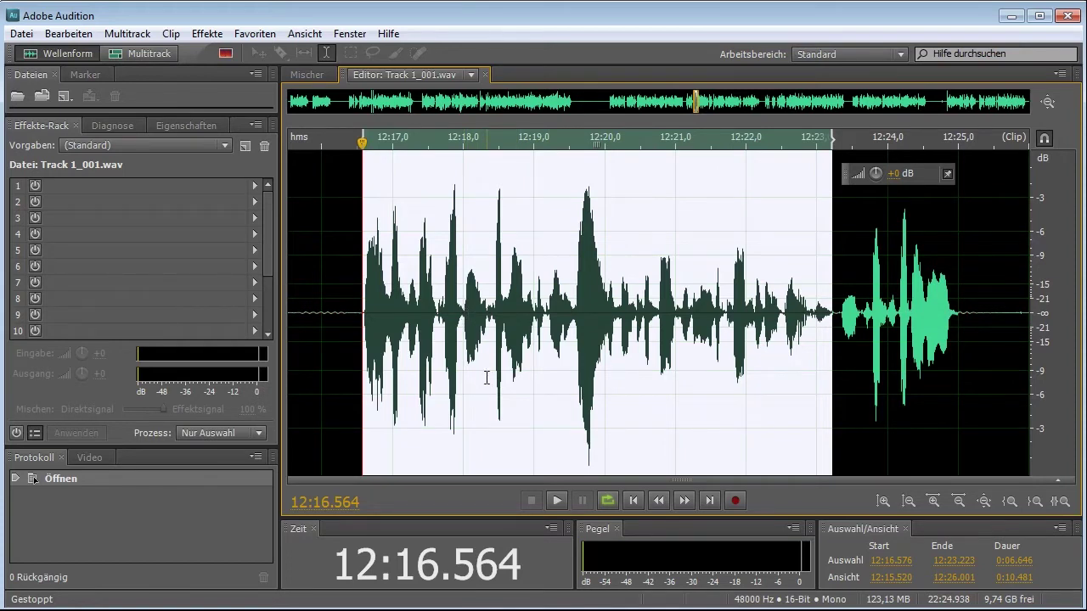
pyautogui.moveTo(879, 174); pyautogui.dragTo(881, 135)
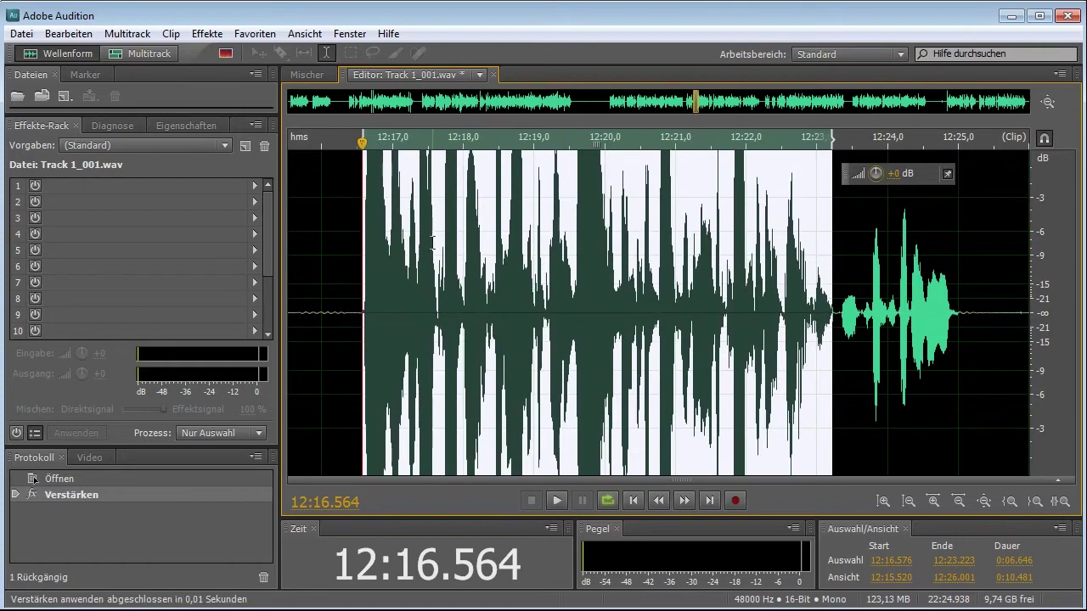
# Play the amplified passage, stop it, and undo the +15 dB amplification.
pyautogui.click(556, 501)
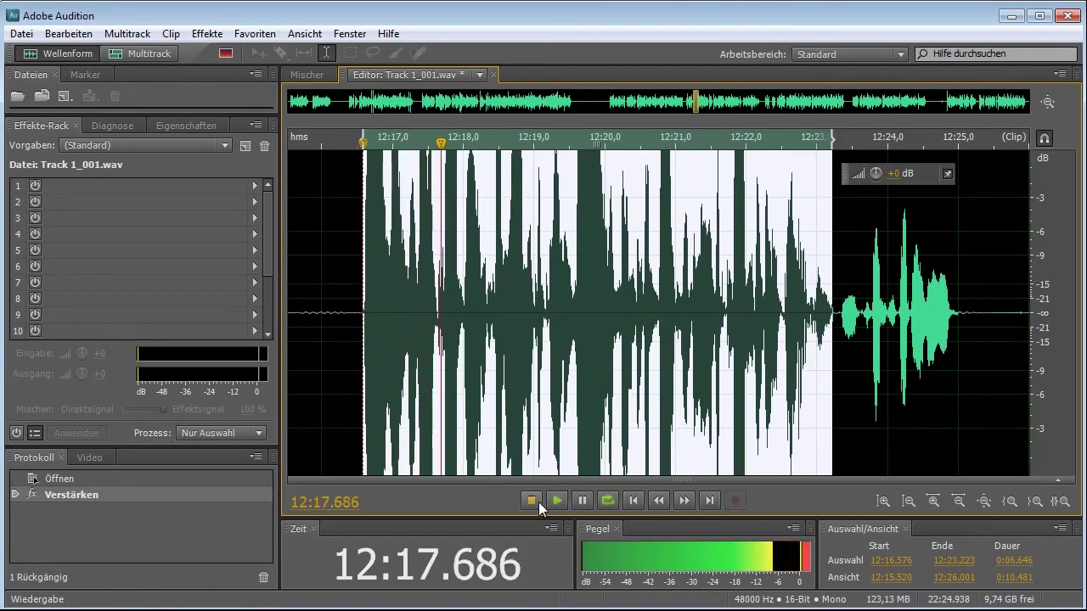
pyautogui.click(532, 501)
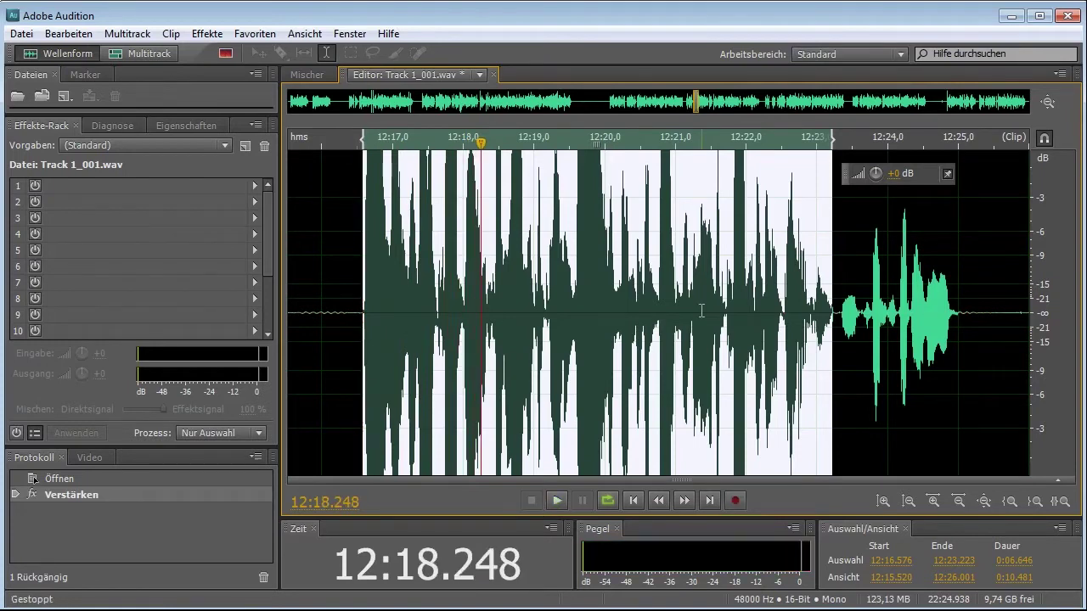
pyautogui.hotkey('ctrl', 'z')
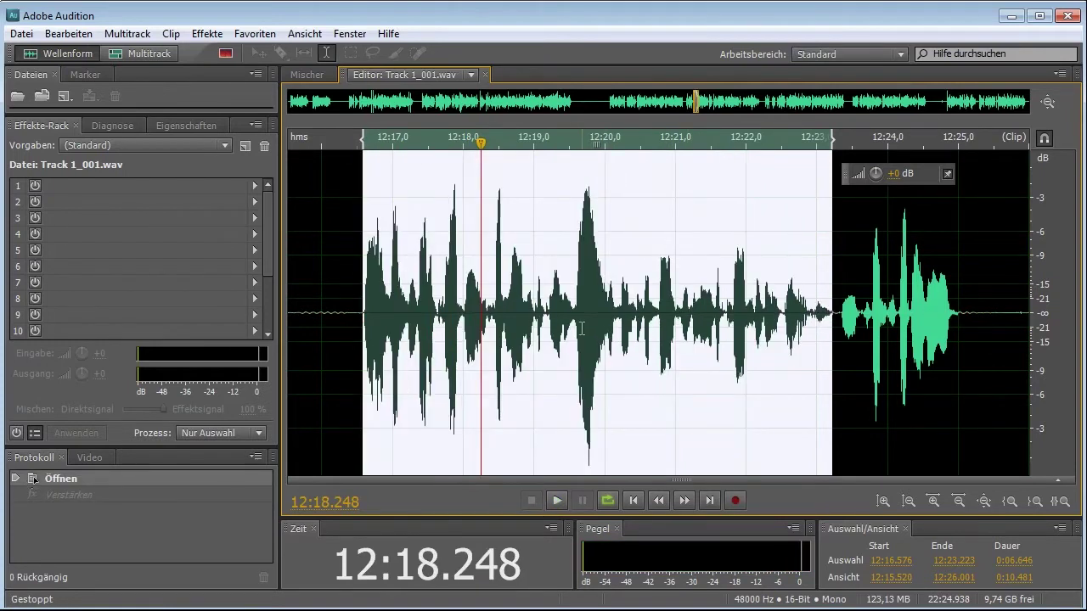
# Try a -5 dB cut on 12:19.566–12:20.142, undo it, and reselect 12:16.588–12:23.264.
pyautogui.moveTo(575, 322); pyautogui.dragTo(615, 323)
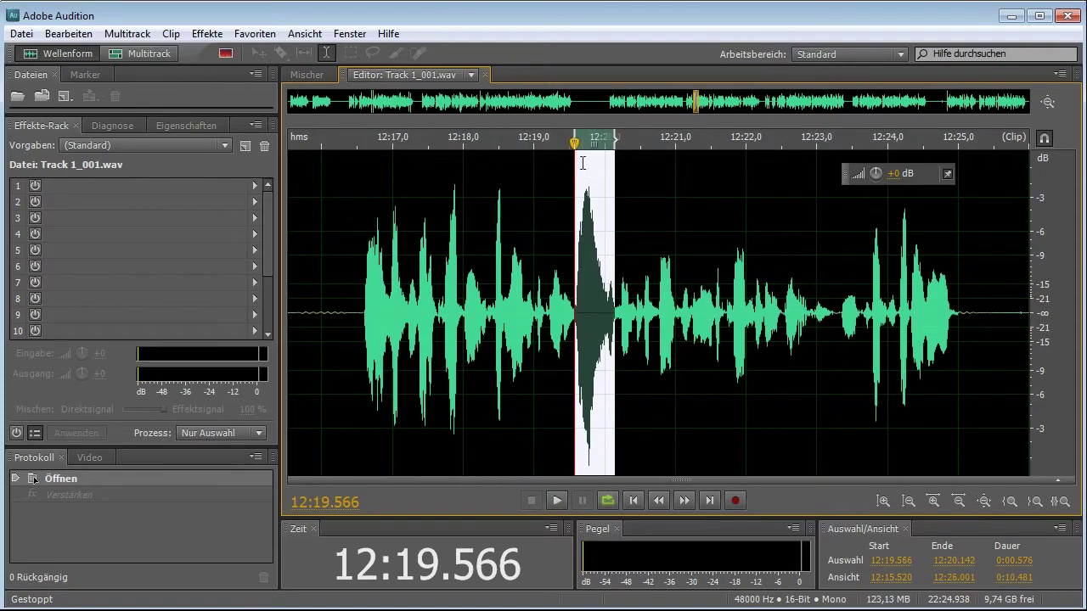
pyautogui.moveTo(876, 173); pyautogui.dragTo(878, 201)
pyautogui.click(564, 276)
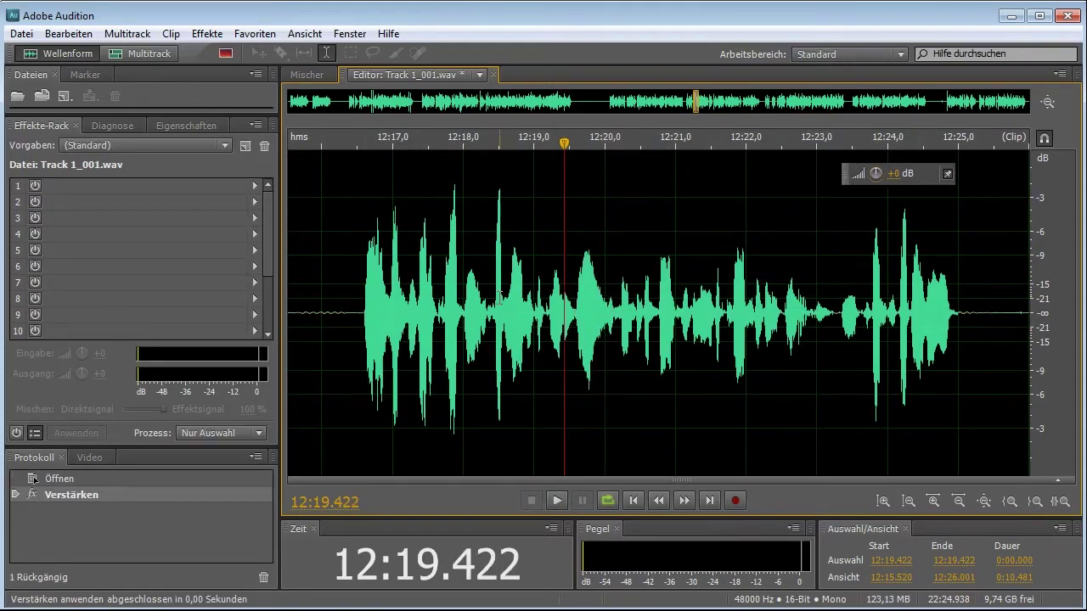
pyautogui.hotkey('ctrl', 'z')
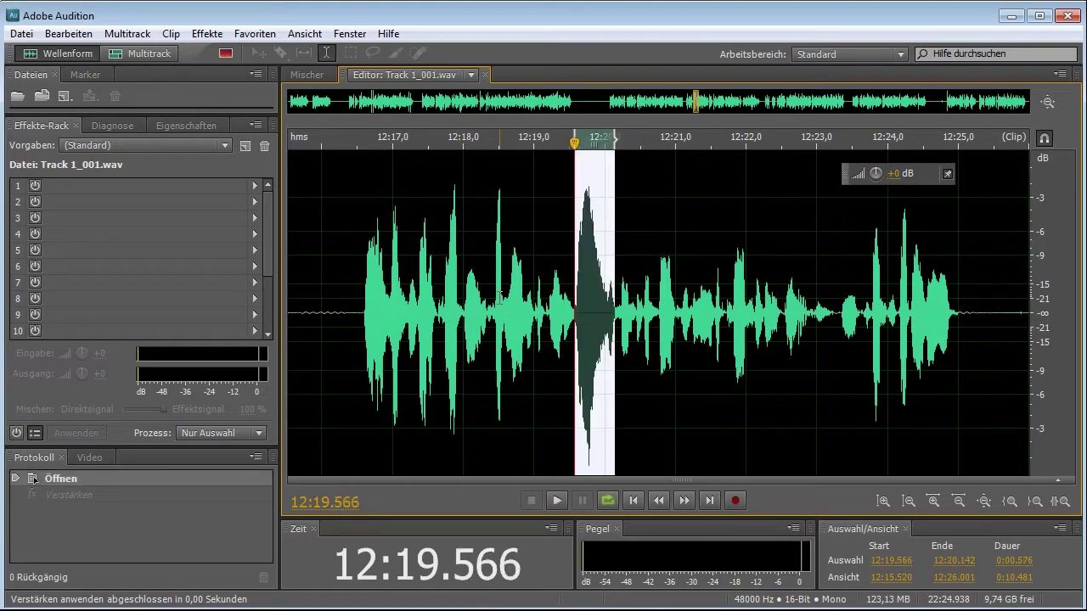
pyautogui.moveTo(833, 327); pyautogui.dragTo(364, 335)
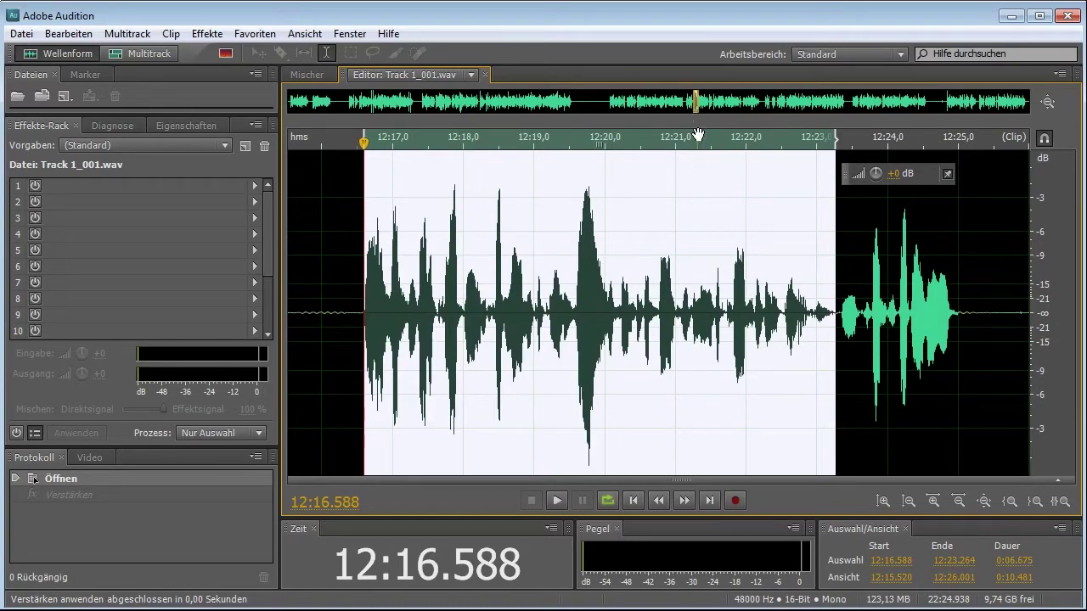
pyautogui.scroll(-10, 592, 336)
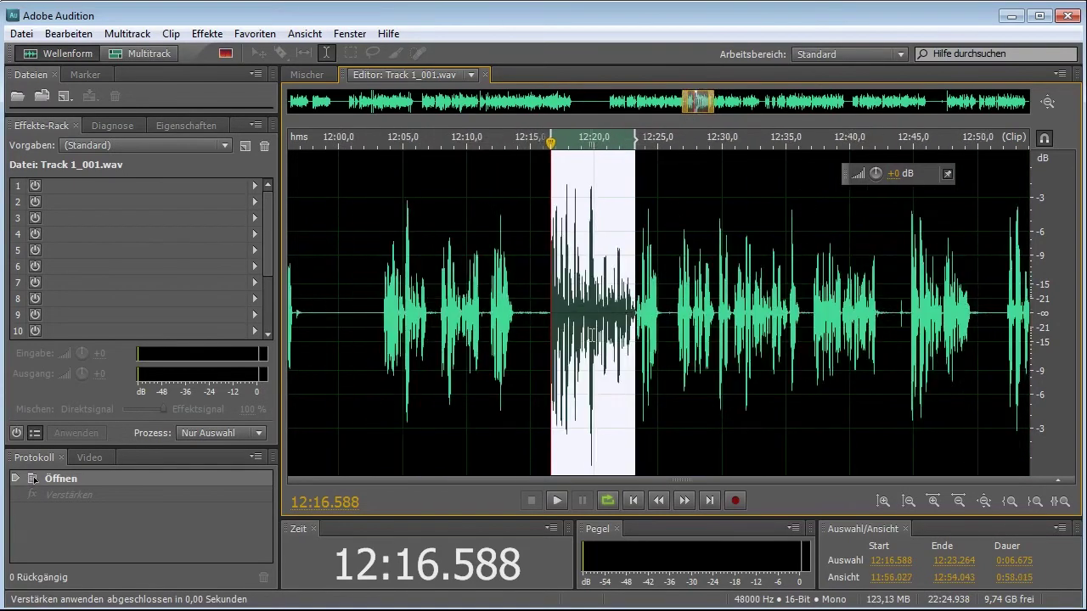
pyautogui.scroll(-5, 592, 336)
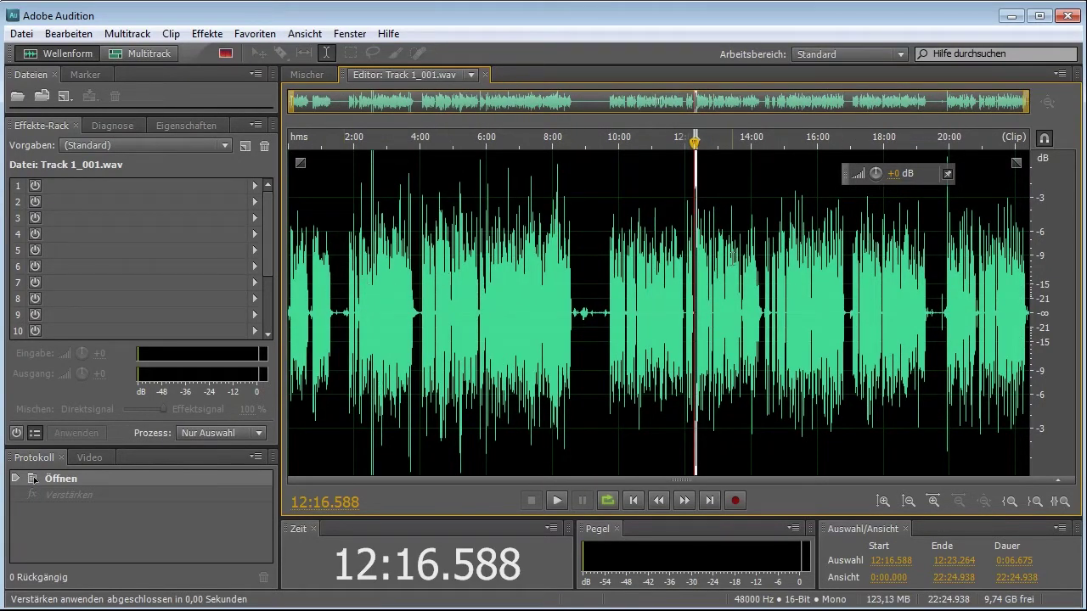
pyautogui.scroll(6, 695, 313)
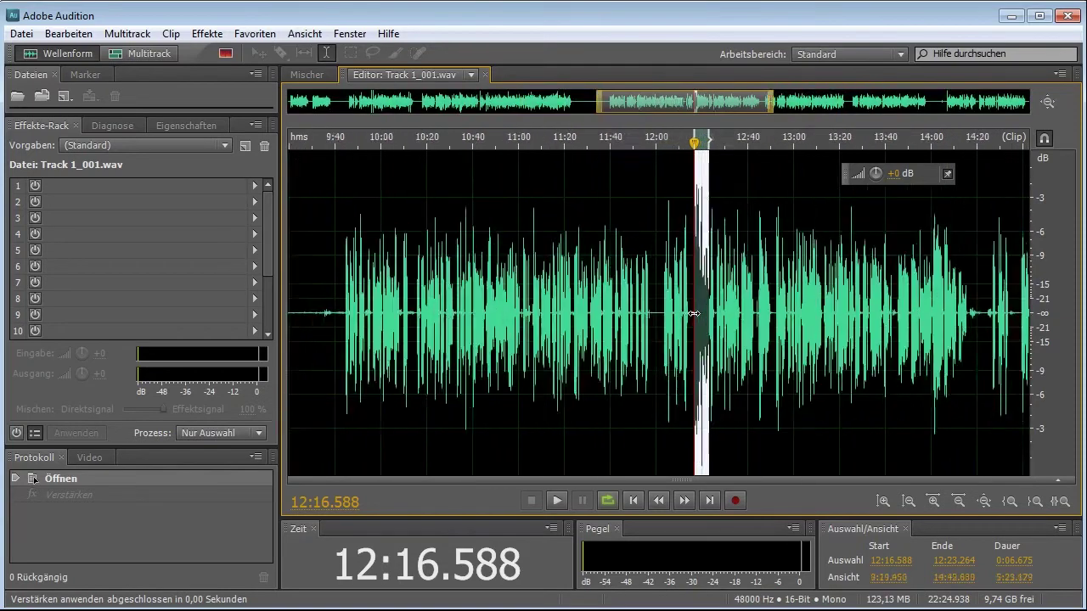
pyautogui.scroll(3, 701, 313)
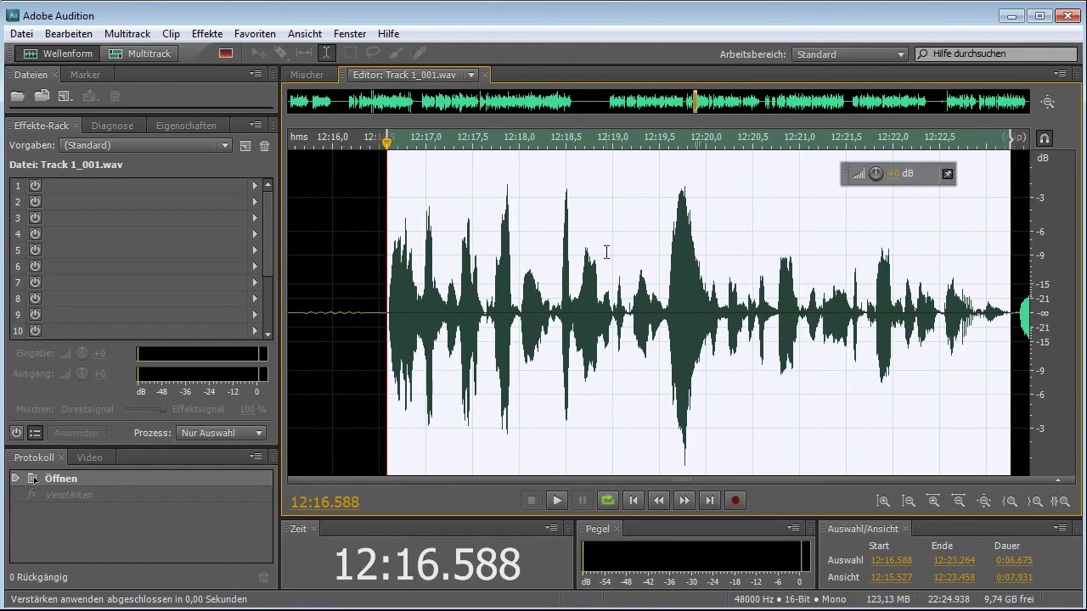
pyautogui.click(660, 290)
pyautogui.moveTo(665, 283); pyautogui.dragTo(706, 288)
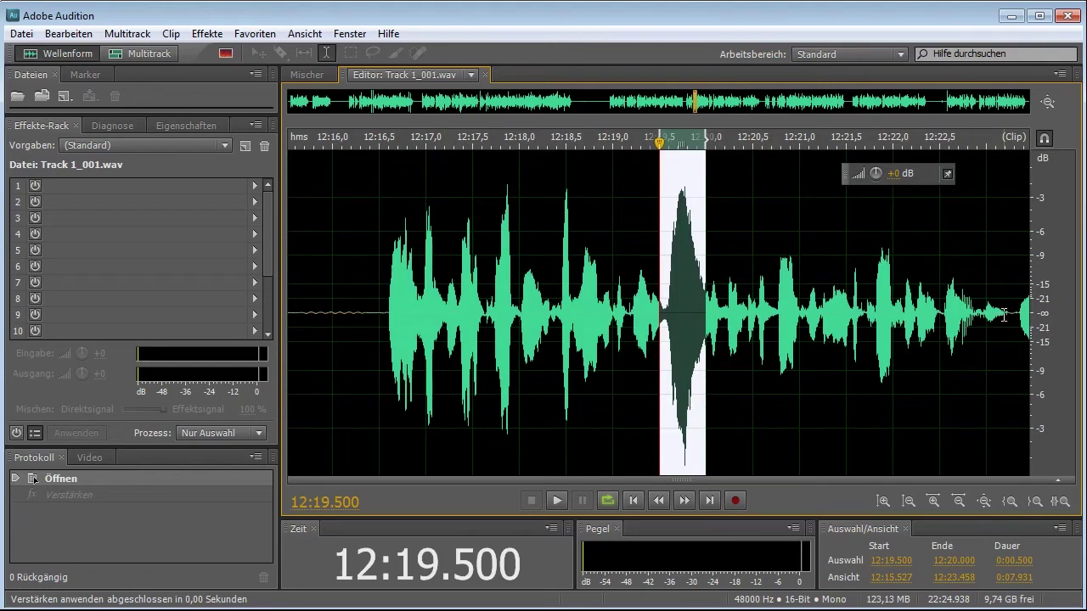
pyautogui.moveTo(1005, 314); pyautogui.dragTo(386, 315)
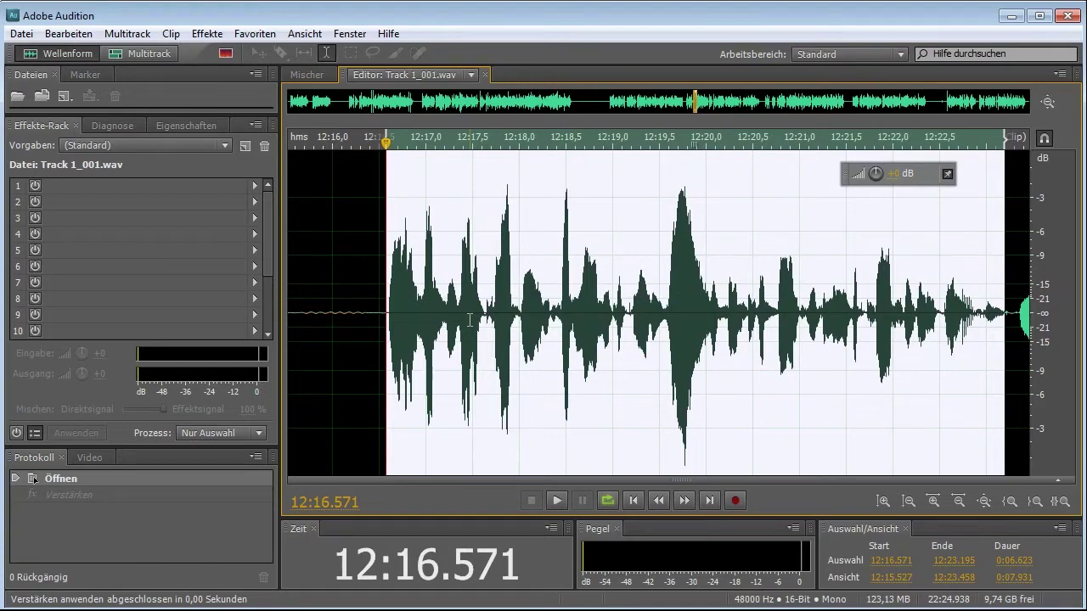
pyautogui.click(207, 34)
# Open the single-band compressor and extend the selection end to 12:23.295.
pyautogui.moveTo(382, 226)
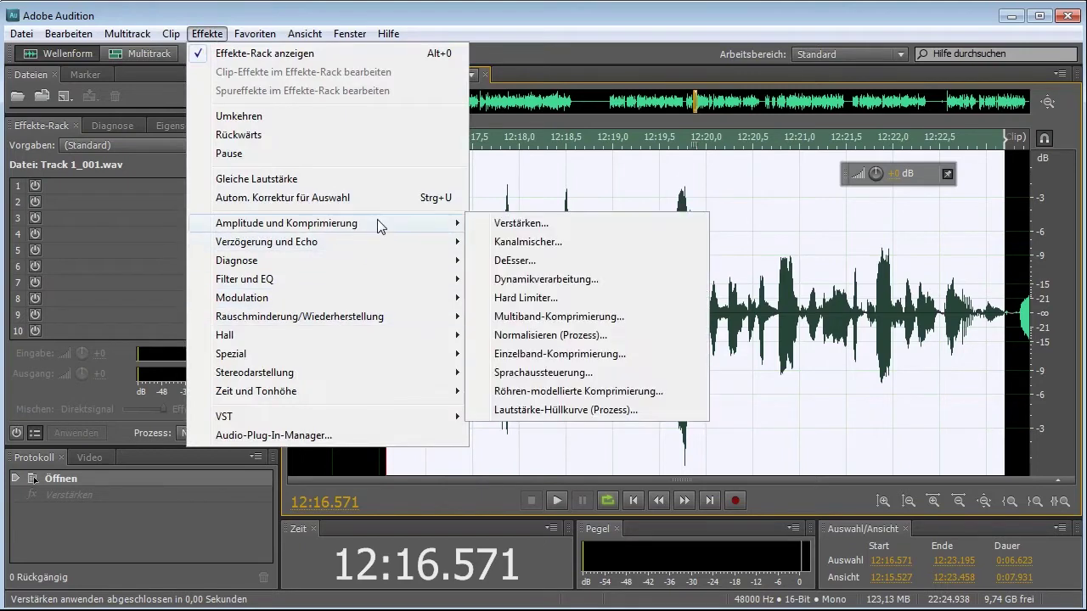
pyautogui.click(565, 354)
pyautogui.moveTo(579, 196); pyautogui.dragTo(229, 181)
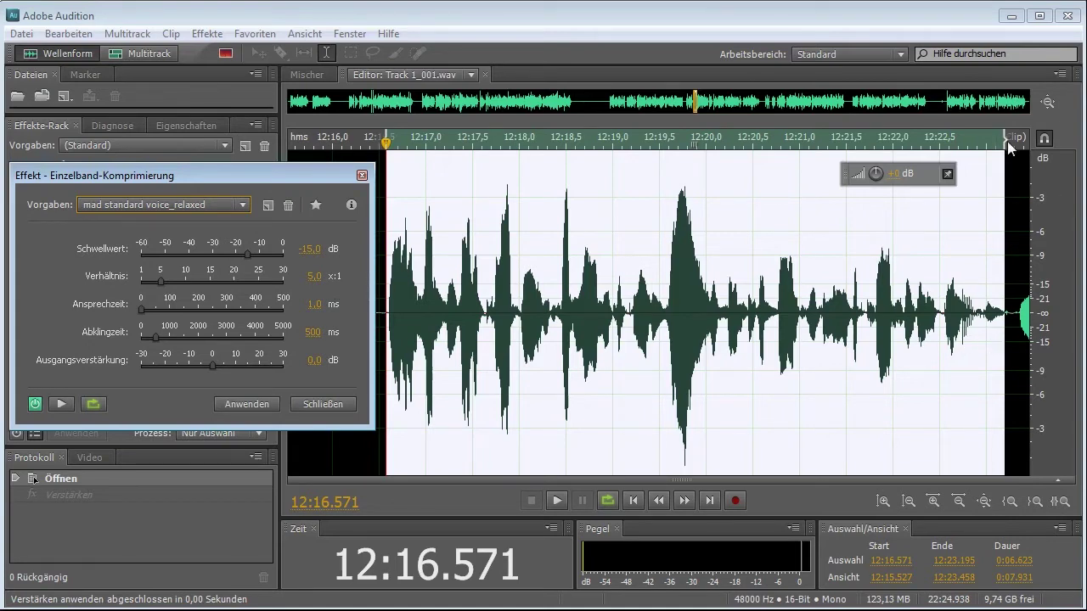
pyautogui.moveTo(1005, 138); pyautogui.dragTo(1016, 138)
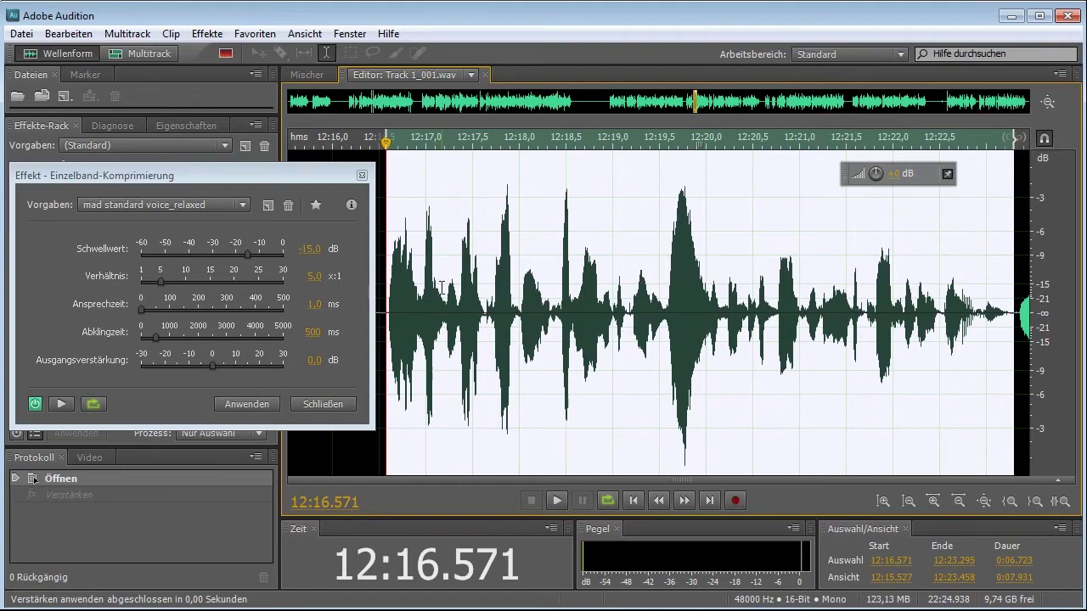
# Apply compression with a -9 dB threshold to the passage, then undo it.
pyautogui.moveTo(248, 256); pyautogui.dragTo(258, 254)
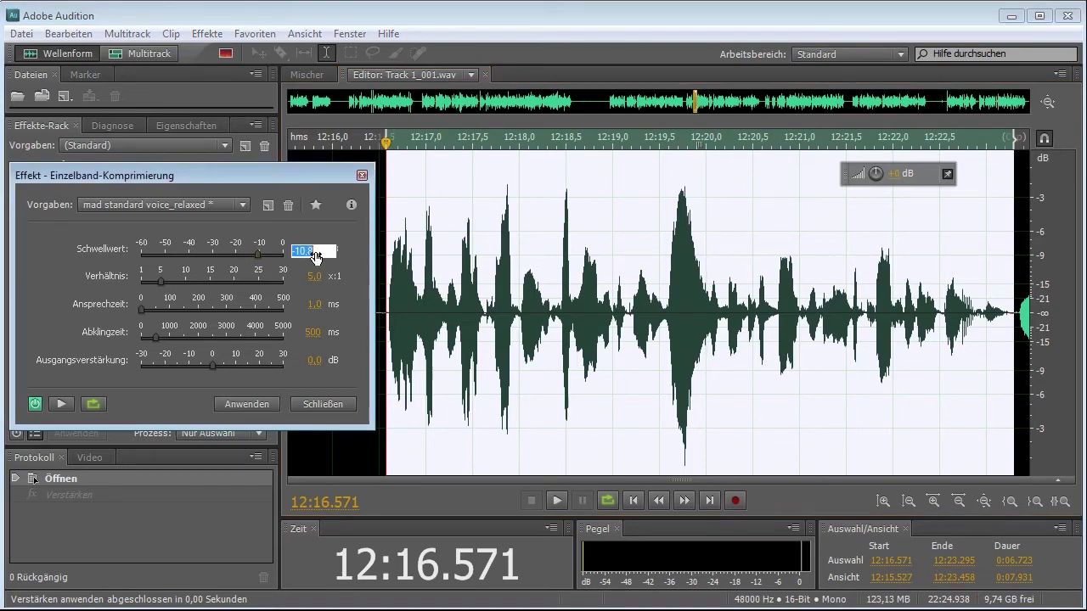
pyautogui.write('-9')
pyautogui.press('Return')
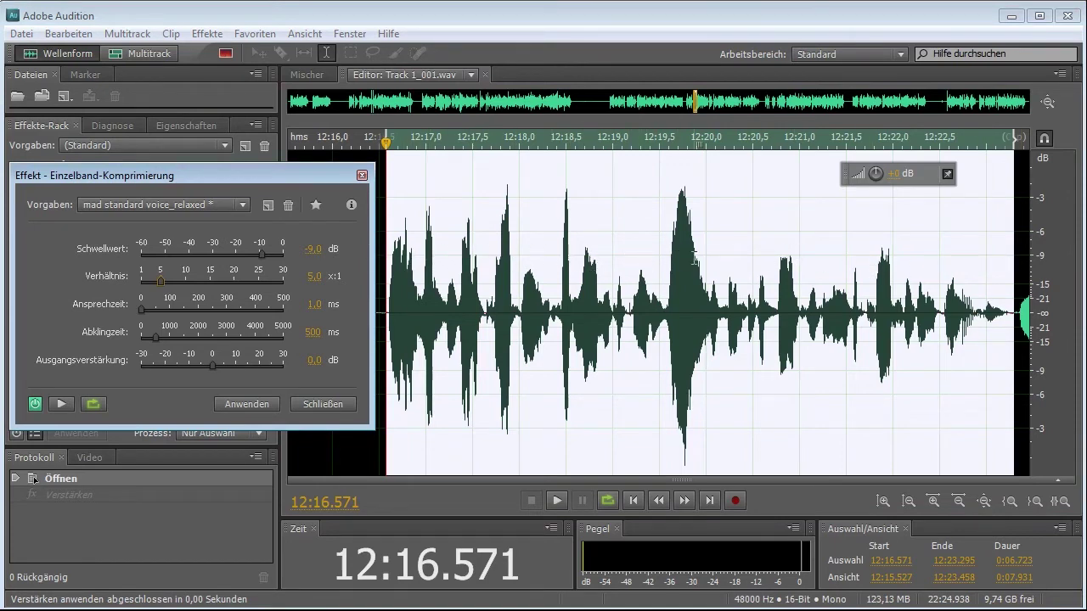
pyautogui.click(269, 402)
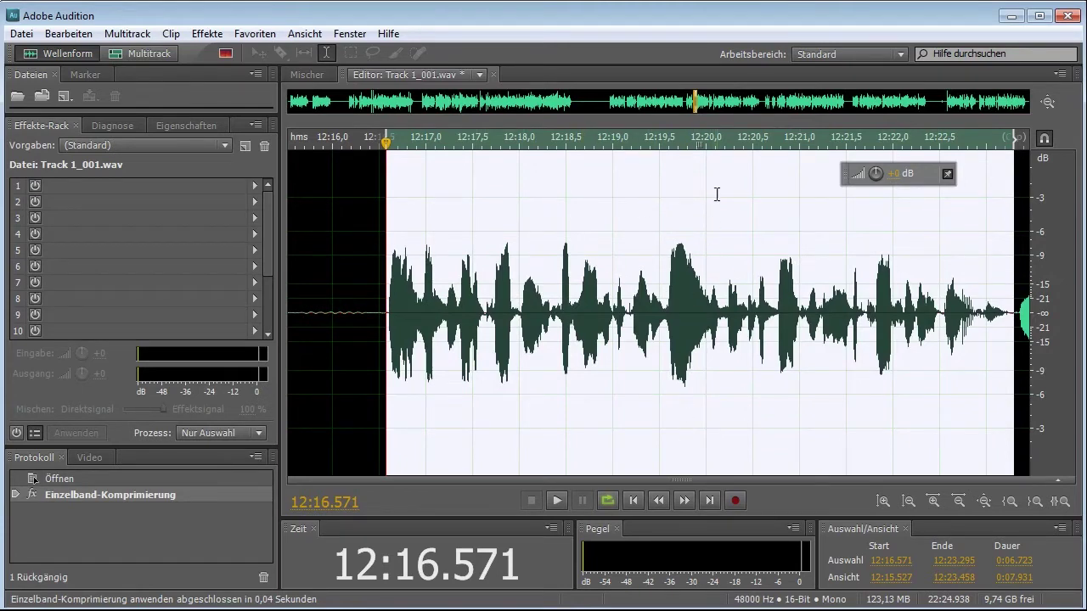
pyautogui.hotkey('ctrl', 'z')
pyautogui.click(207, 34)
pyautogui.moveTo(280, 222)
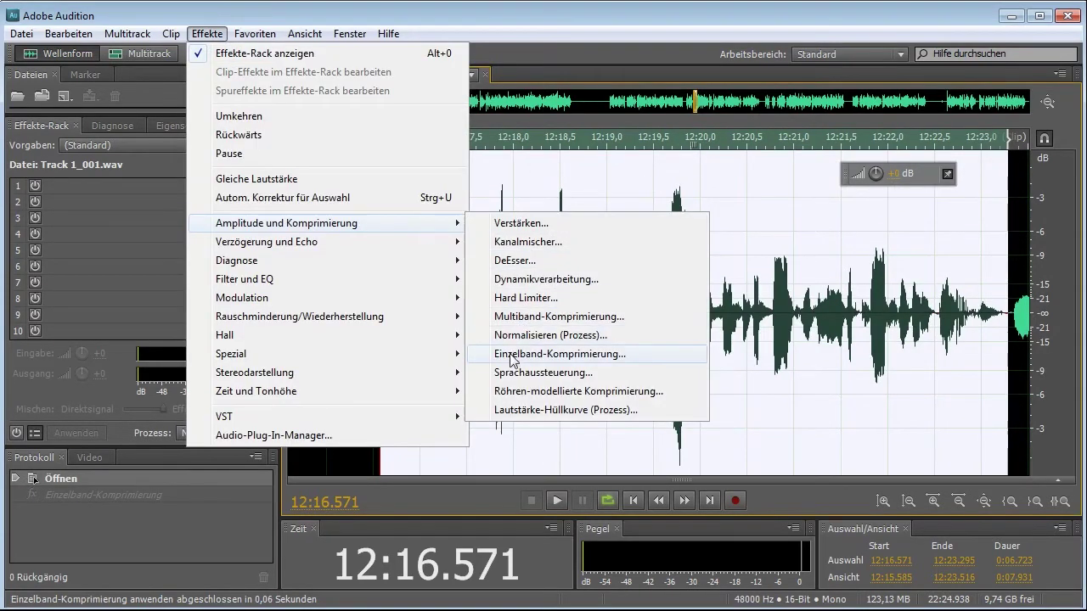
# Apply single-band compression with the threshold raised to -29.8 dB, then undo it.
pyautogui.click(512, 354)
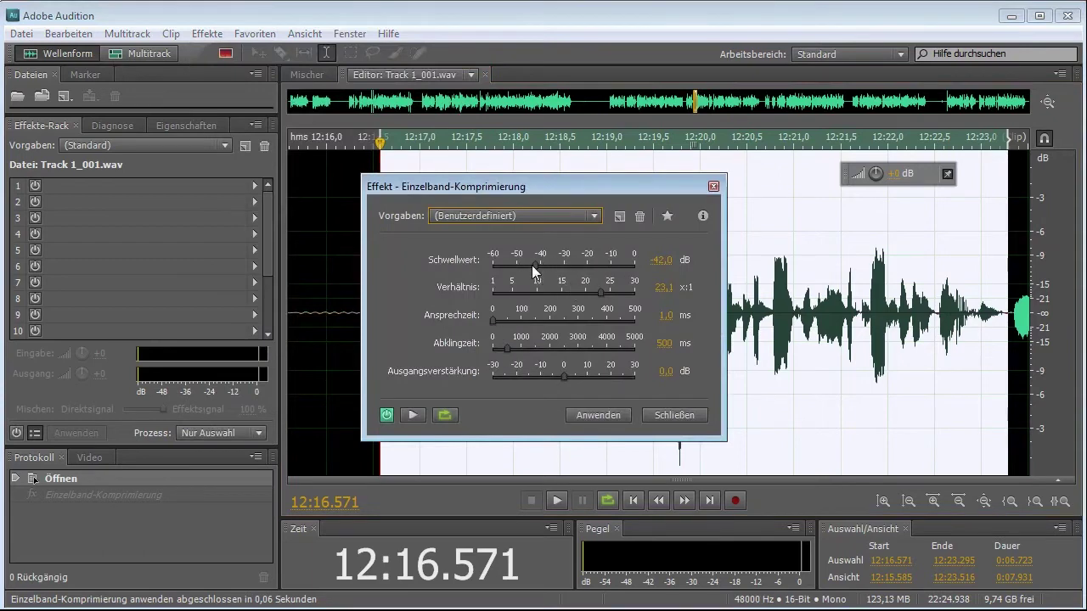
pyautogui.moveTo(533, 270); pyautogui.dragTo(563, 270)
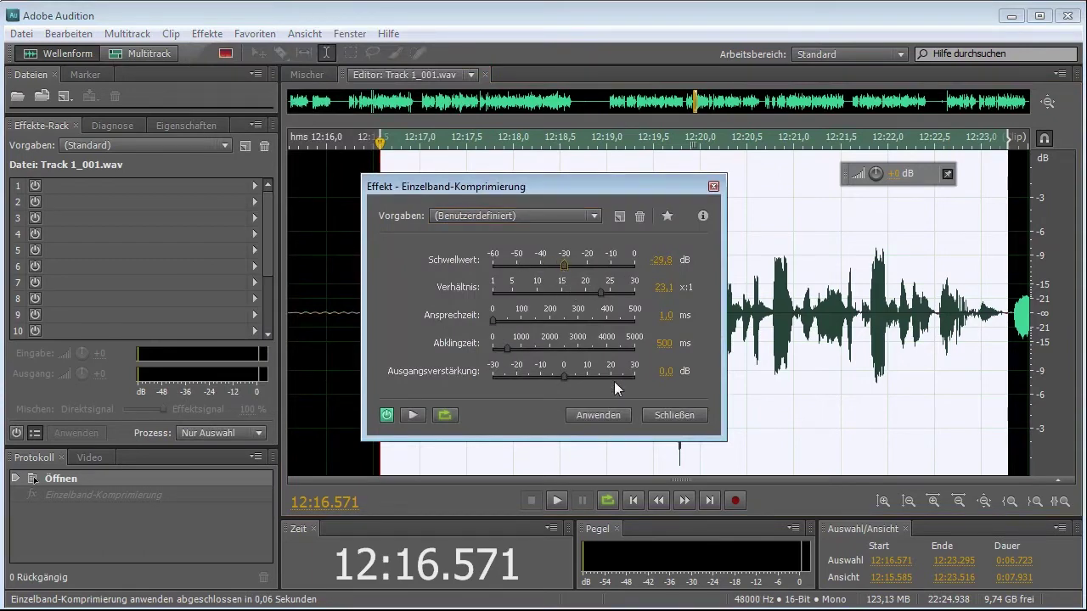
pyautogui.click(598, 415)
pyautogui.scroll(5, 406, 316)
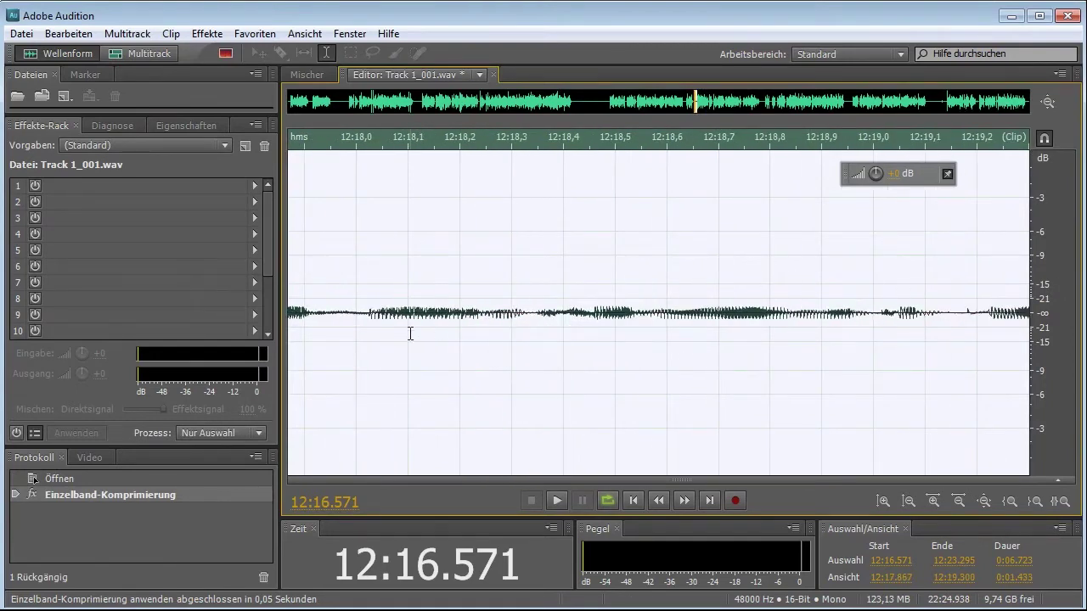
pyautogui.scroll(-6, 579, 345)
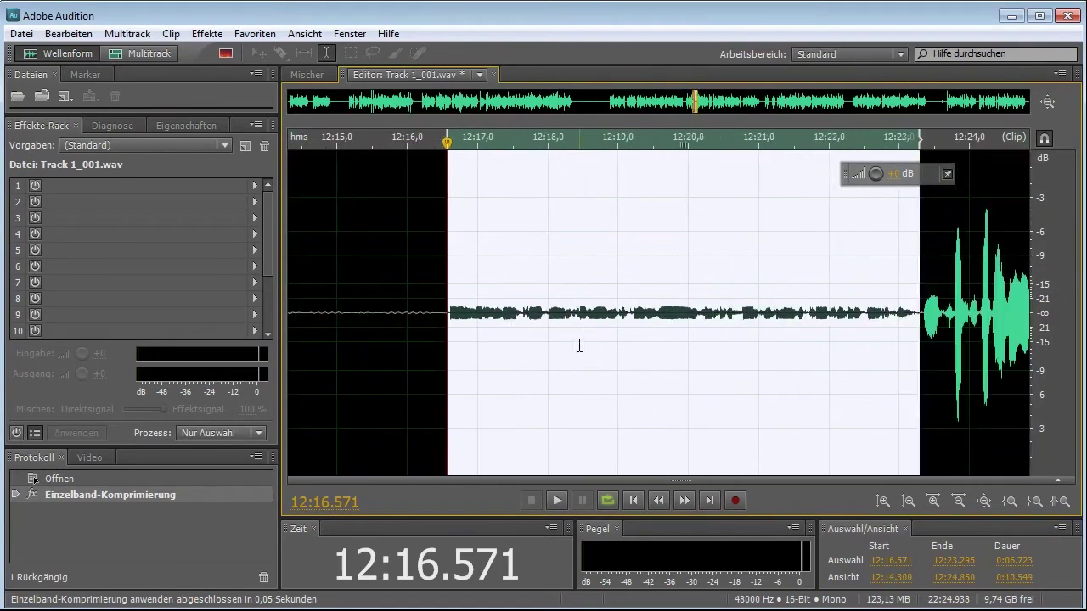
pyautogui.scroll(1, 637, 340)
pyautogui.hotkey('ctrl', 'z')
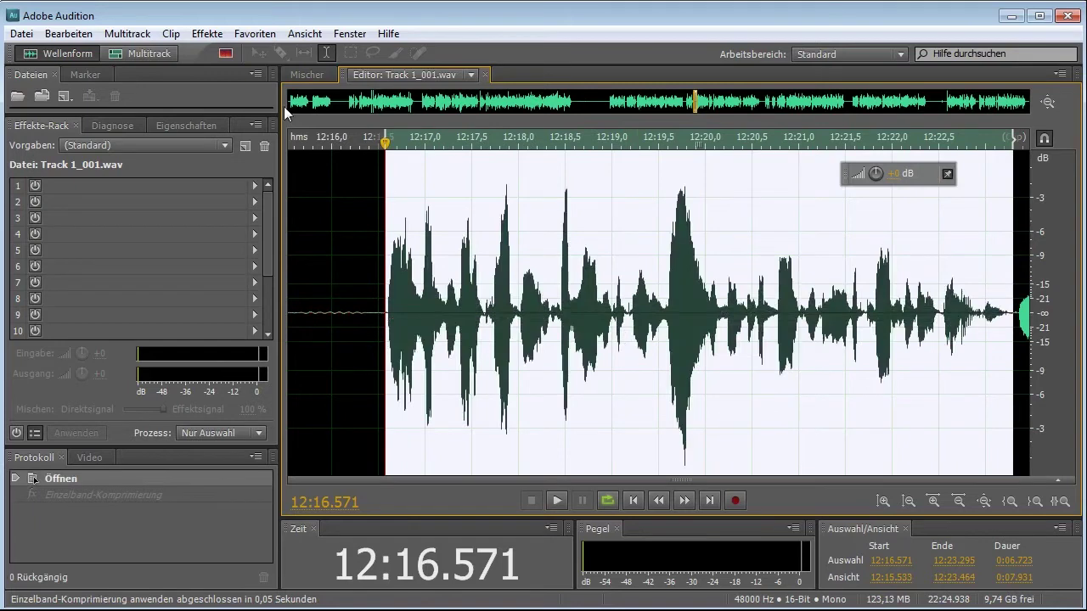
# Reopen the single-band compressor and set the threshold to -12 dB.
pyautogui.click(207, 33)
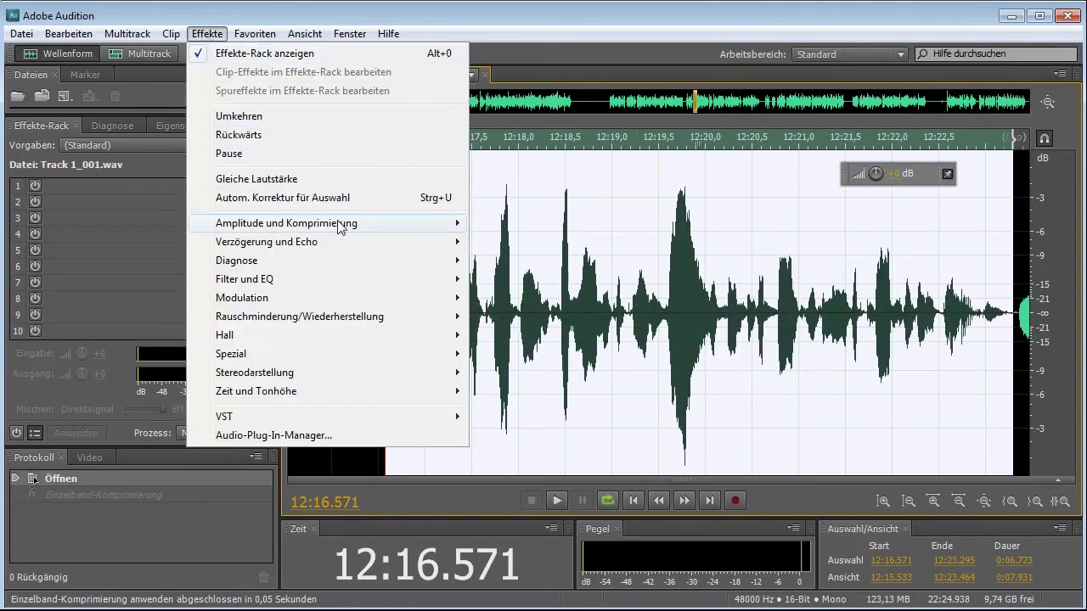
pyautogui.moveTo(416, 223)
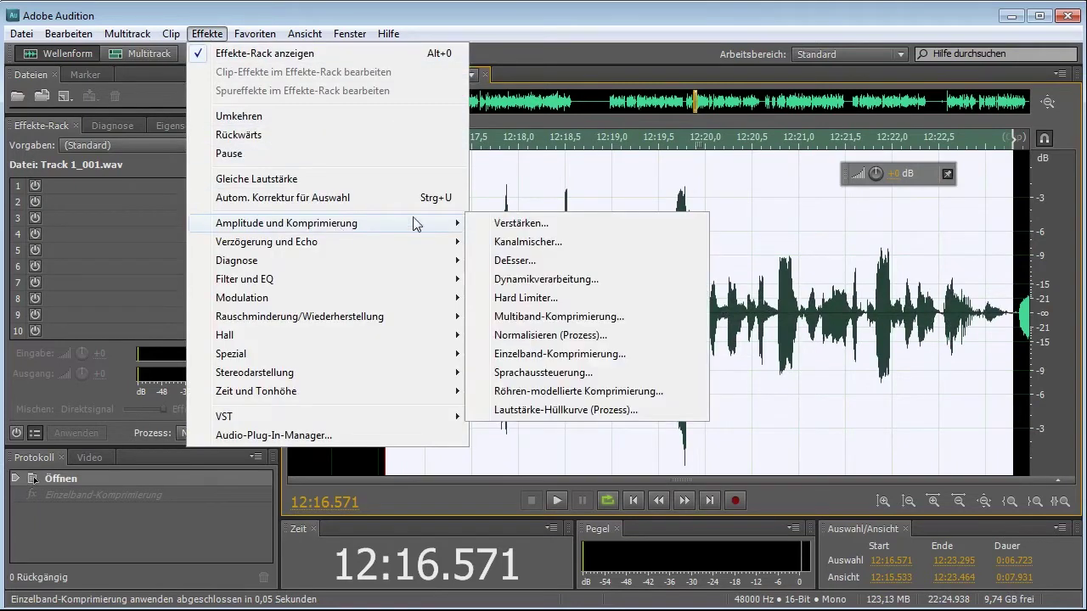
pyautogui.click(543, 353)
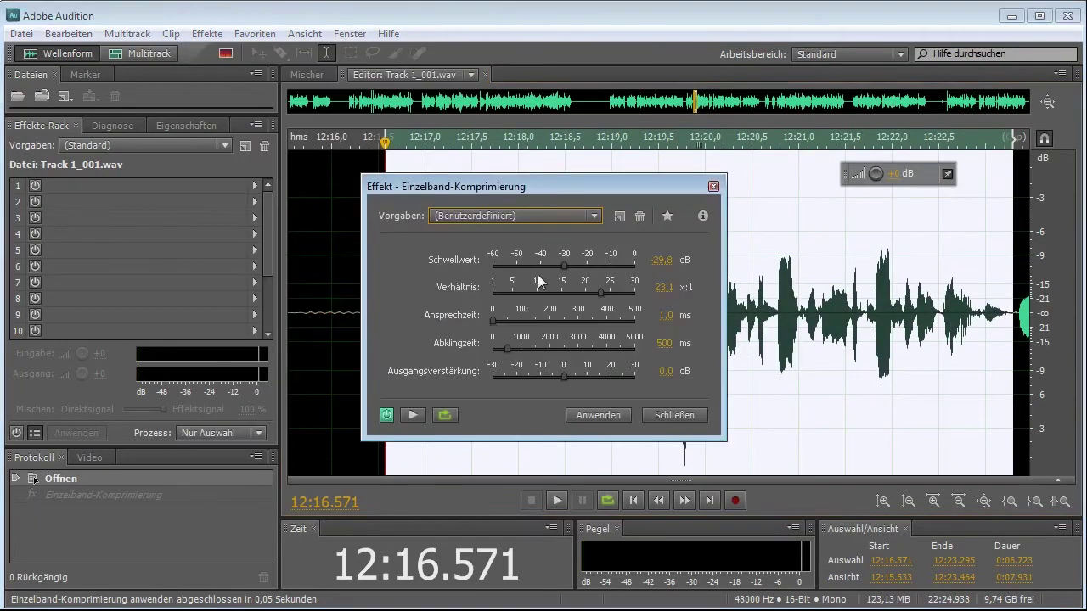
pyautogui.click(667, 261)
pyautogui.press('BackSpace')
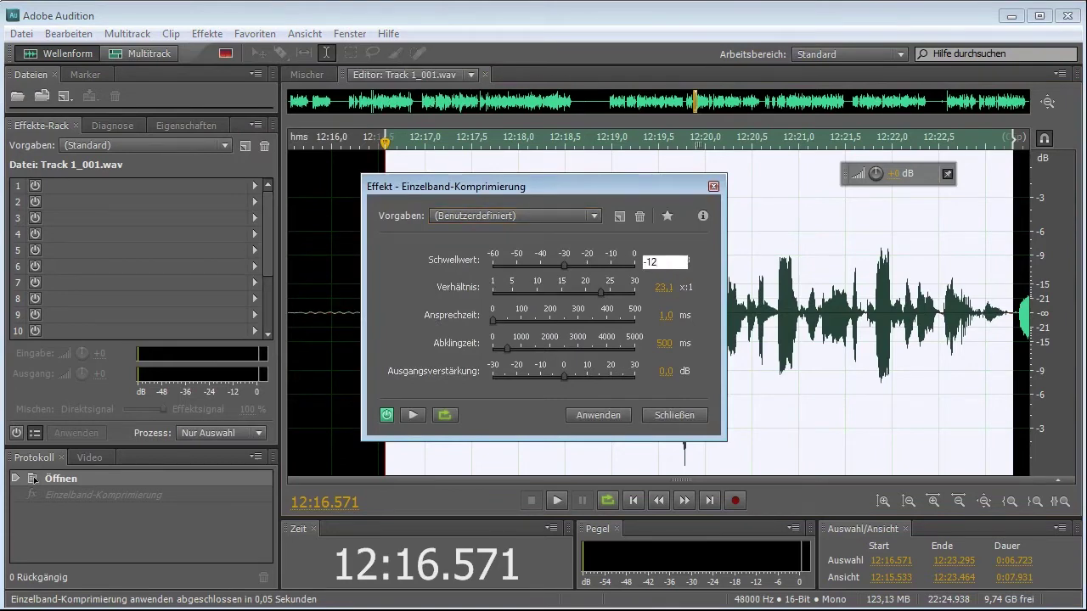
pyautogui.press('Return')
pyautogui.moveTo(616, 186); pyautogui.dragTo(254, 172)
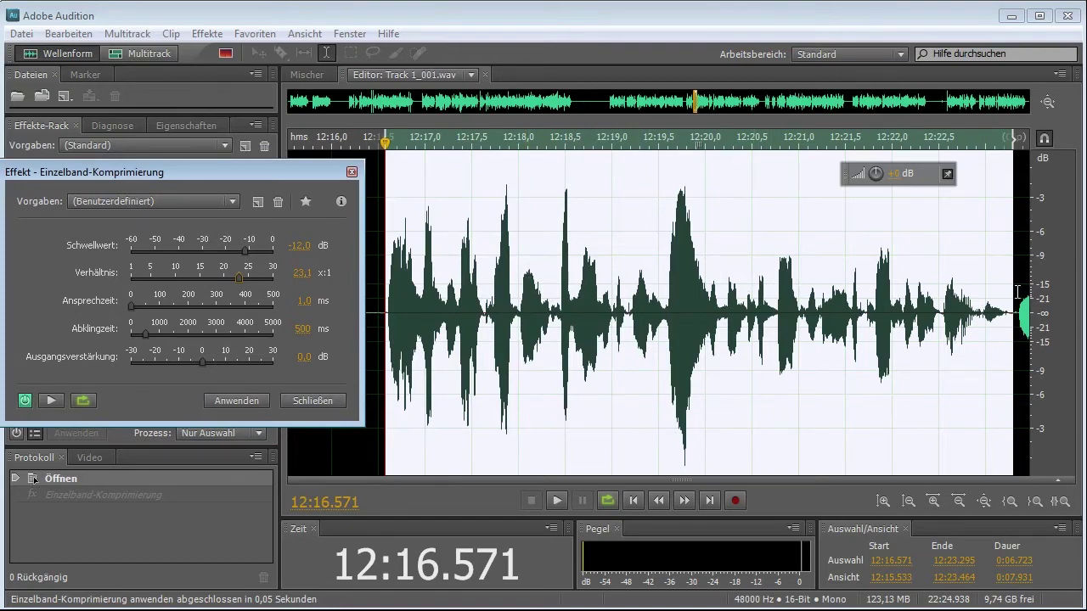
# Change the threshold to -15 dB and ratio to 1:1, apply, then undo.
pyautogui.click(299, 245)
pyautogui.press('BackSpace')
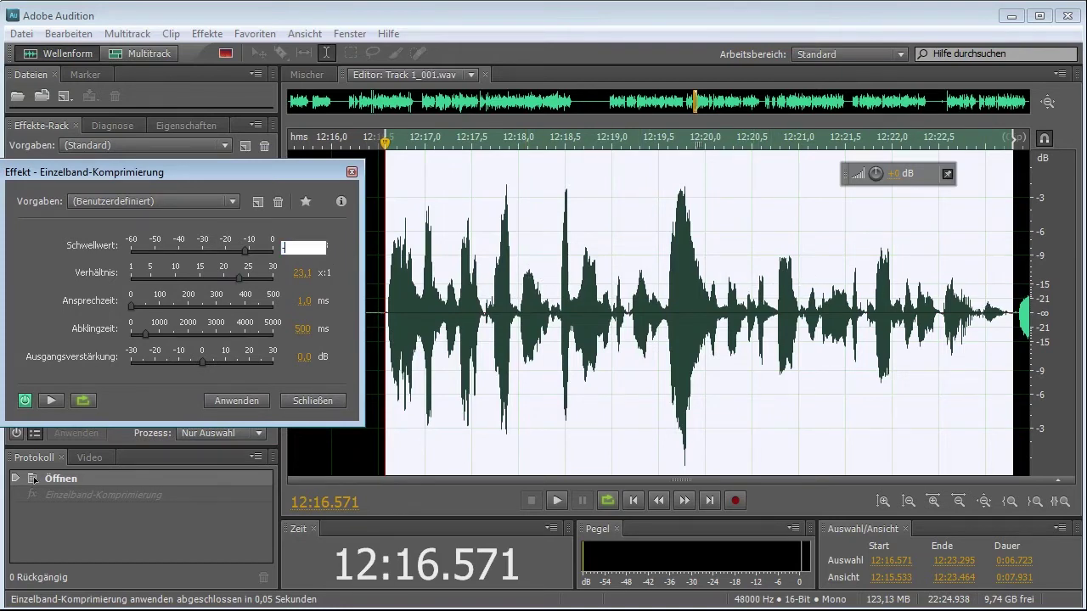
pyautogui.press('Return')
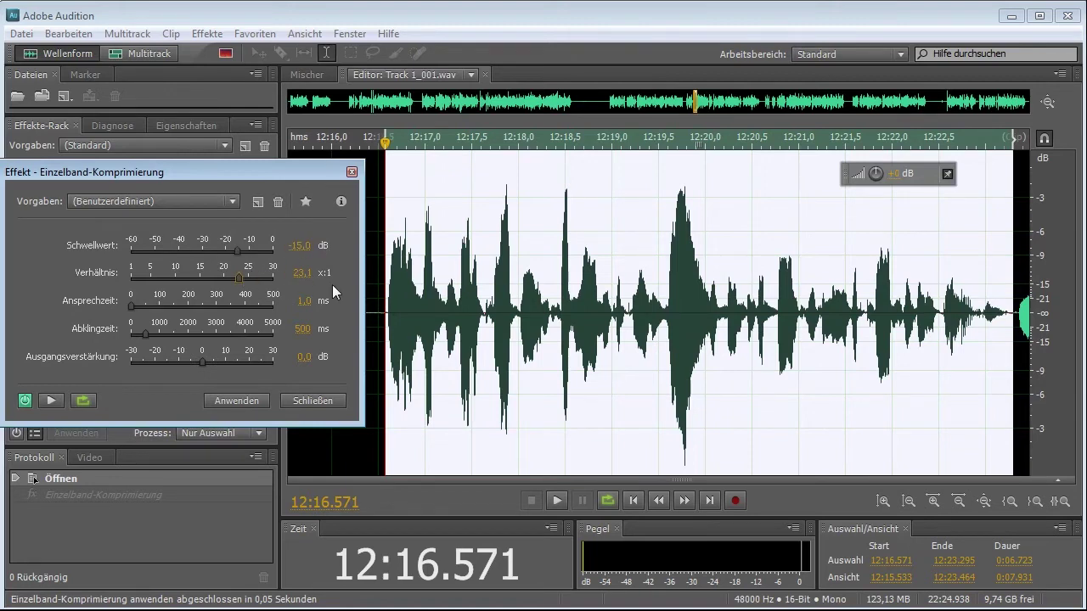
pyautogui.moveTo(239, 277); pyautogui.dragTo(118, 285)
pyautogui.click(223, 401)
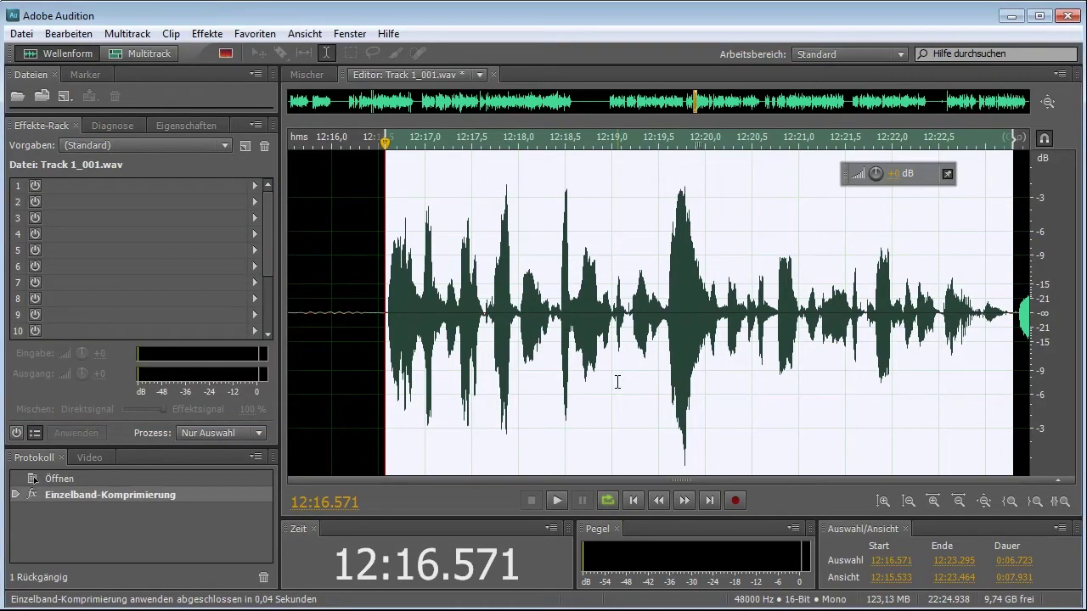
pyautogui.hotkey('ctrl', 'z')
# Apply single-band compression with the ratio set to about 2.7:1.
pyautogui.click(209, 34)
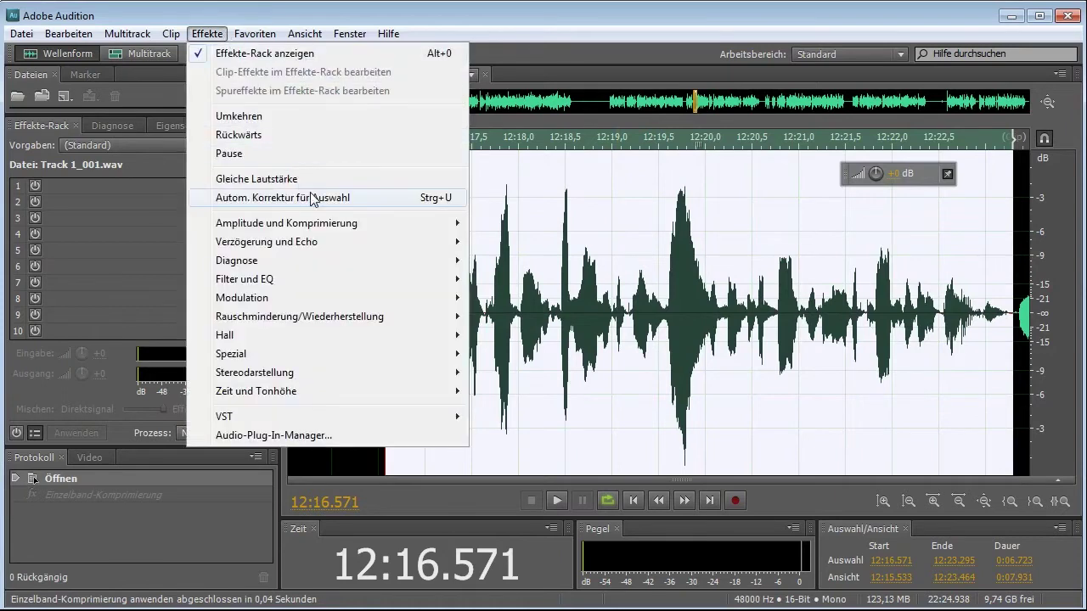
pyautogui.moveTo(329, 224)
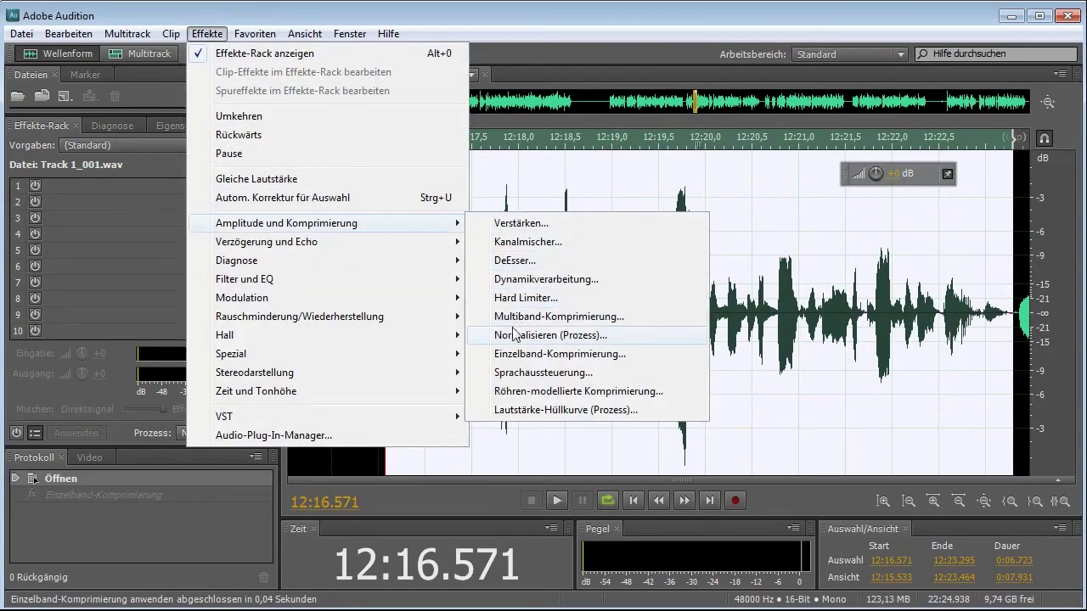
pyautogui.click(514, 354)
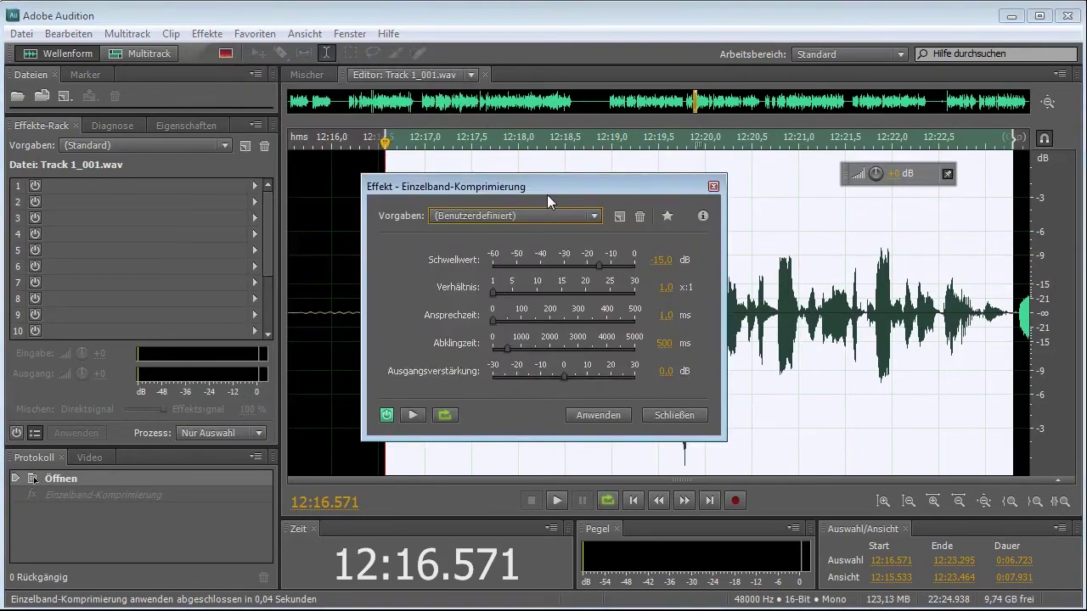
pyautogui.moveTo(558, 188); pyautogui.dragTo(219, 175)
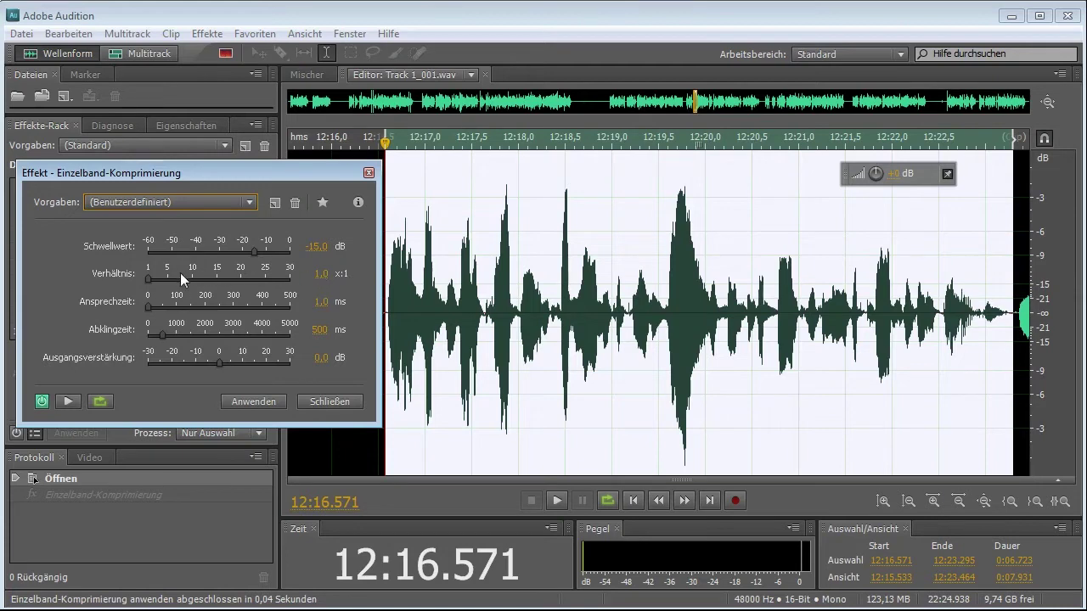
pyautogui.moveTo(148, 280); pyautogui.dragTo(192, 280)
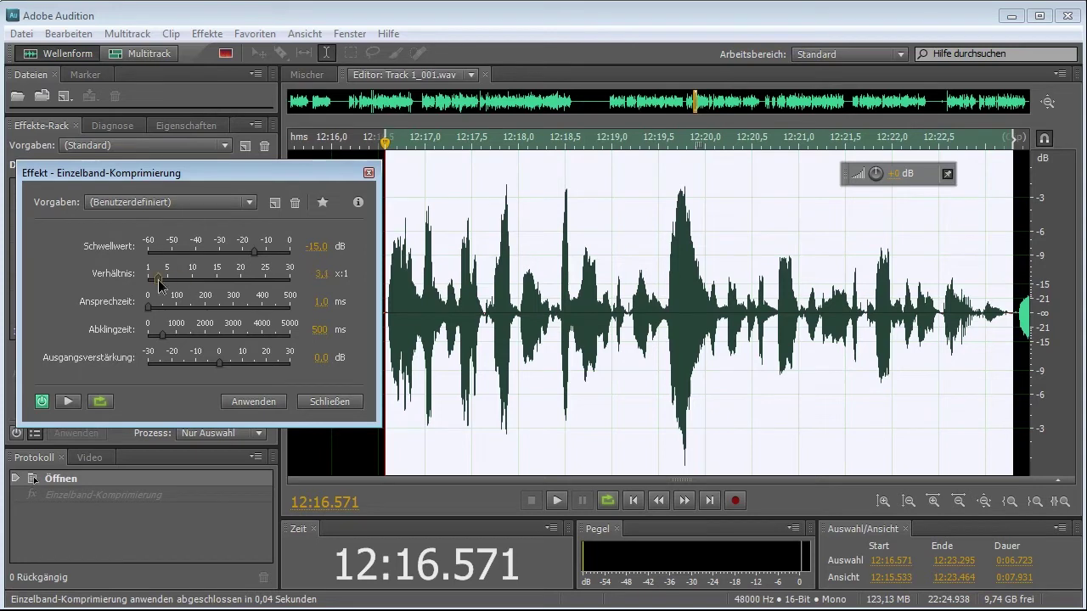
pyautogui.moveTo(158, 278); pyautogui.dragTo(150, 282)
pyautogui.click(254, 401)
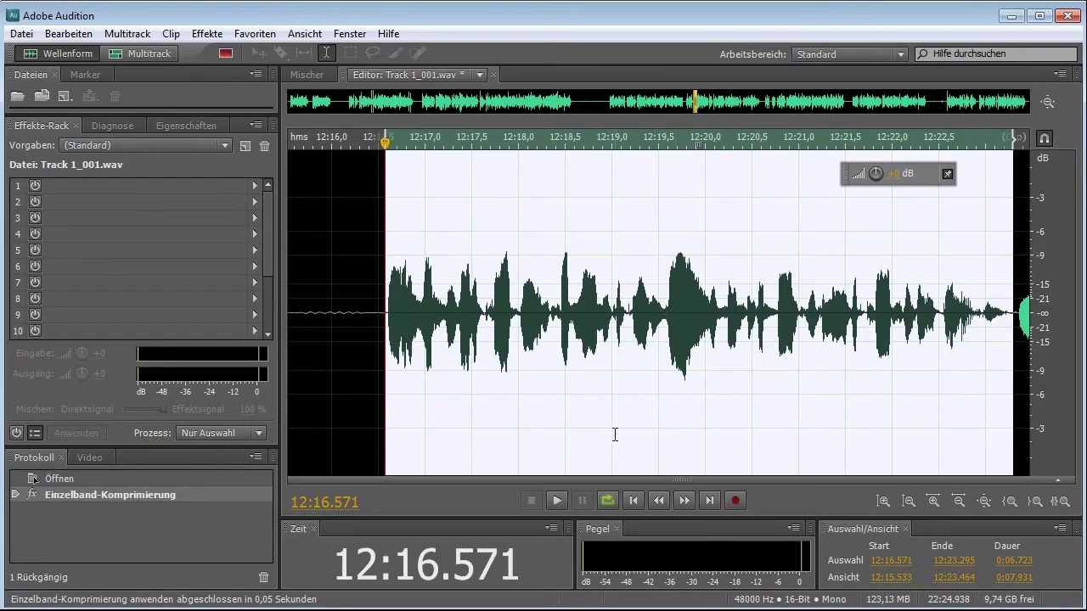
# Play back the compressed recording, stop, and undo the compression.
pyautogui.click(556, 501)
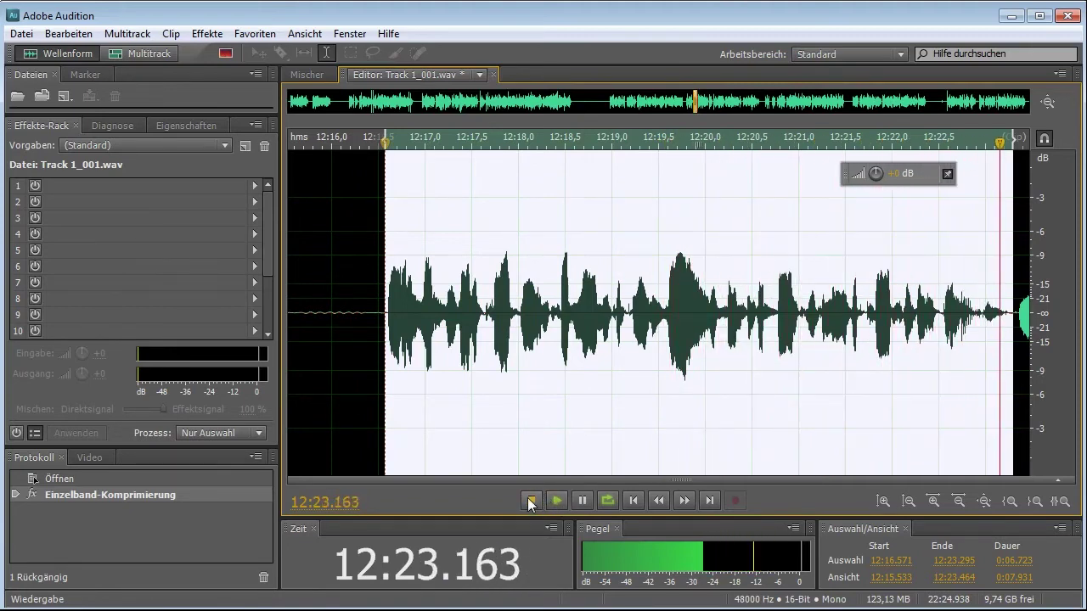
pyautogui.click(530, 501)
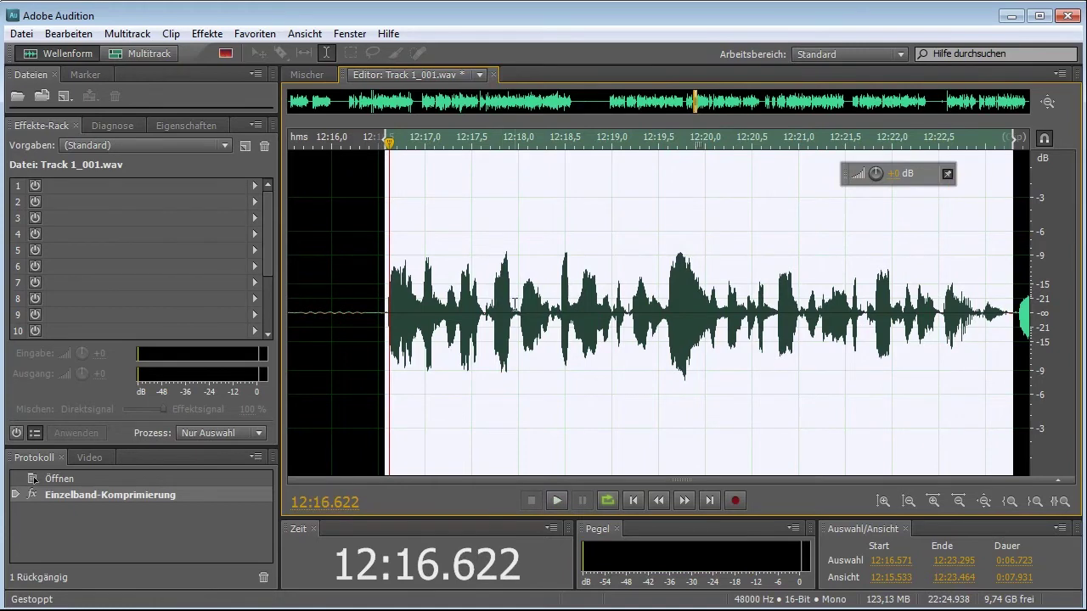
pyautogui.hotkey('ctrl', 'z')
# Apply single-band compression with the ratio raised to 14.4:1.
pyautogui.click(201, 38)
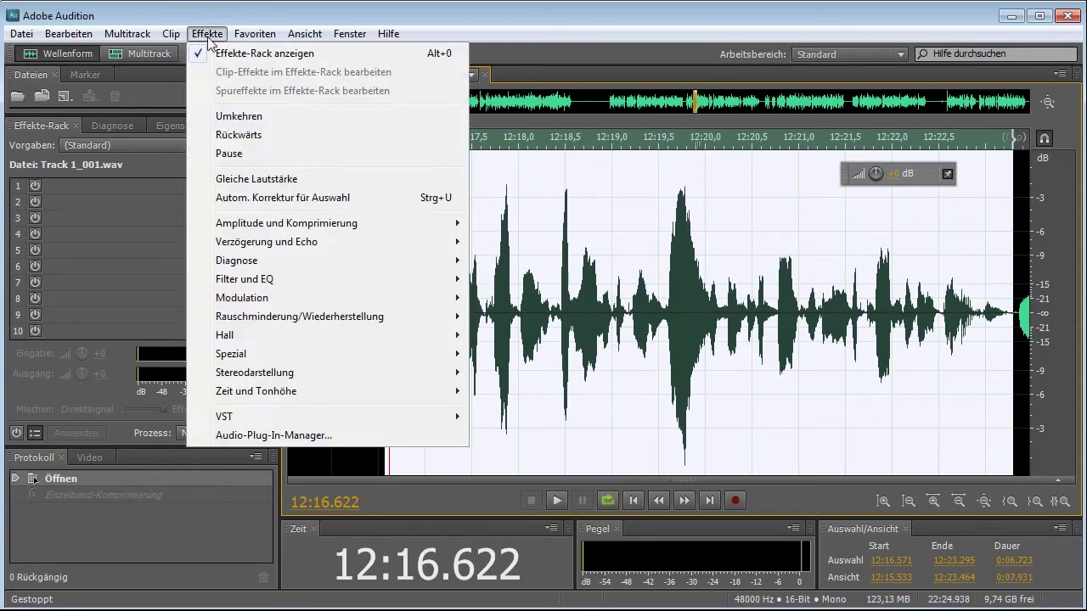
pyautogui.moveTo(351, 224)
pyautogui.click(535, 354)
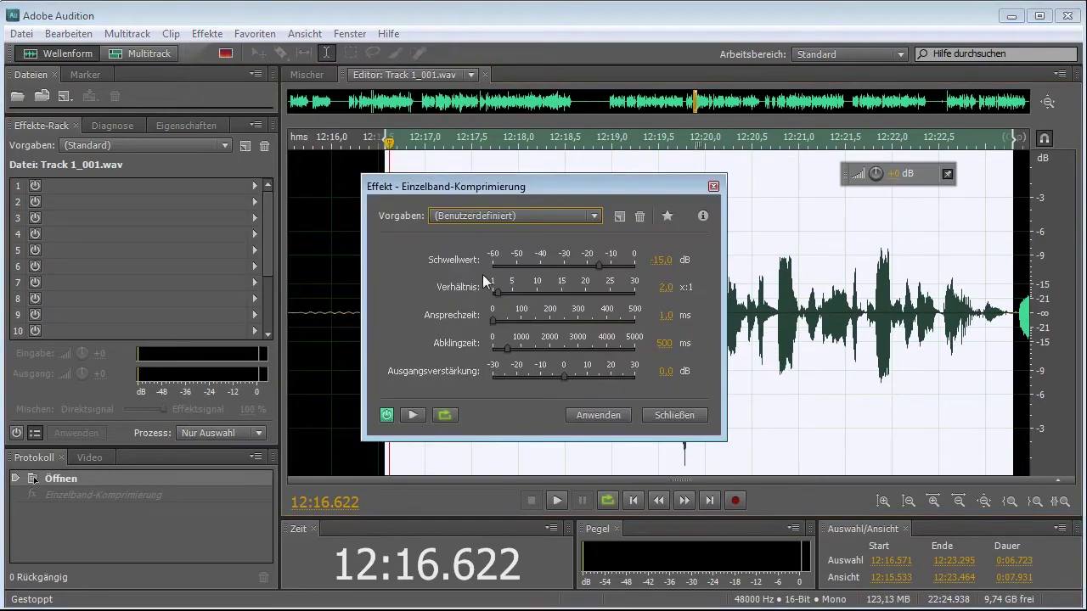
pyautogui.moveTo(502, 188); pyautogui.dragTo(133, 186)
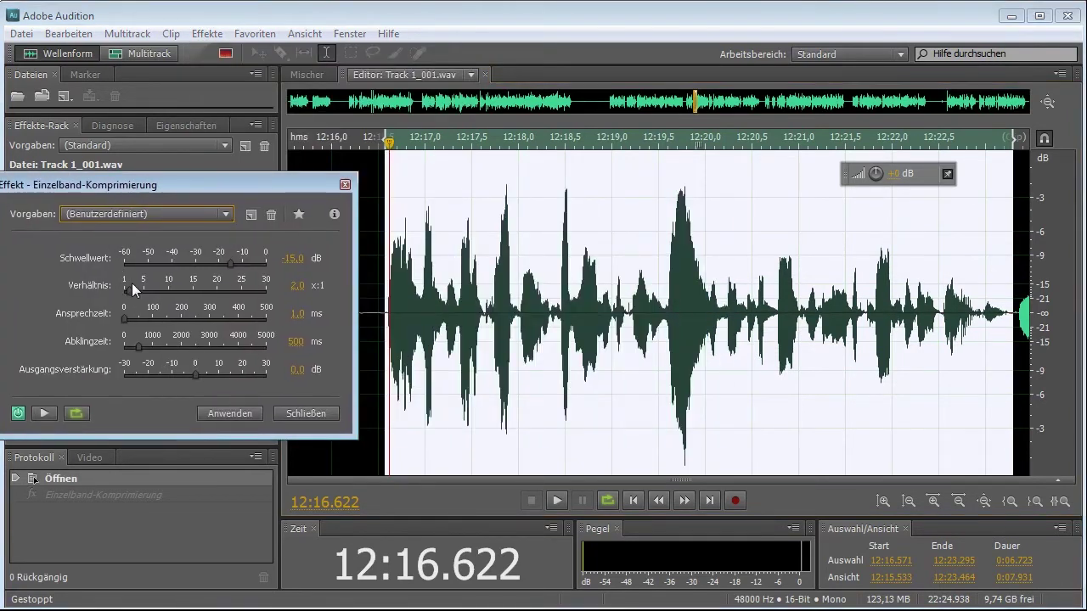
pyautogui.moveTo(130, 290); pyautogui.dragTo(192, 297)
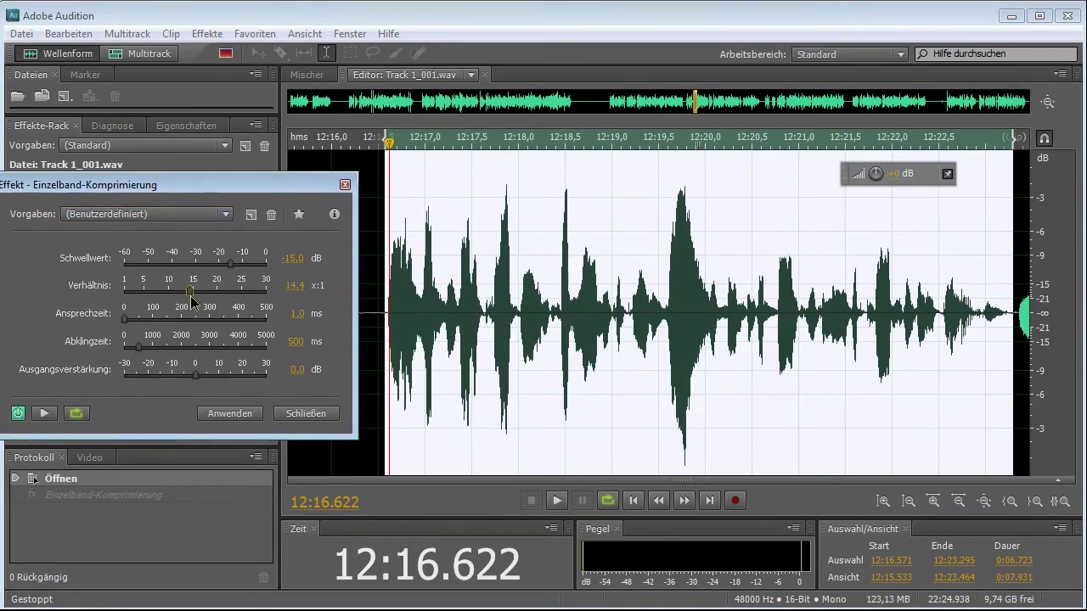
pyautogui.click(229, 414)
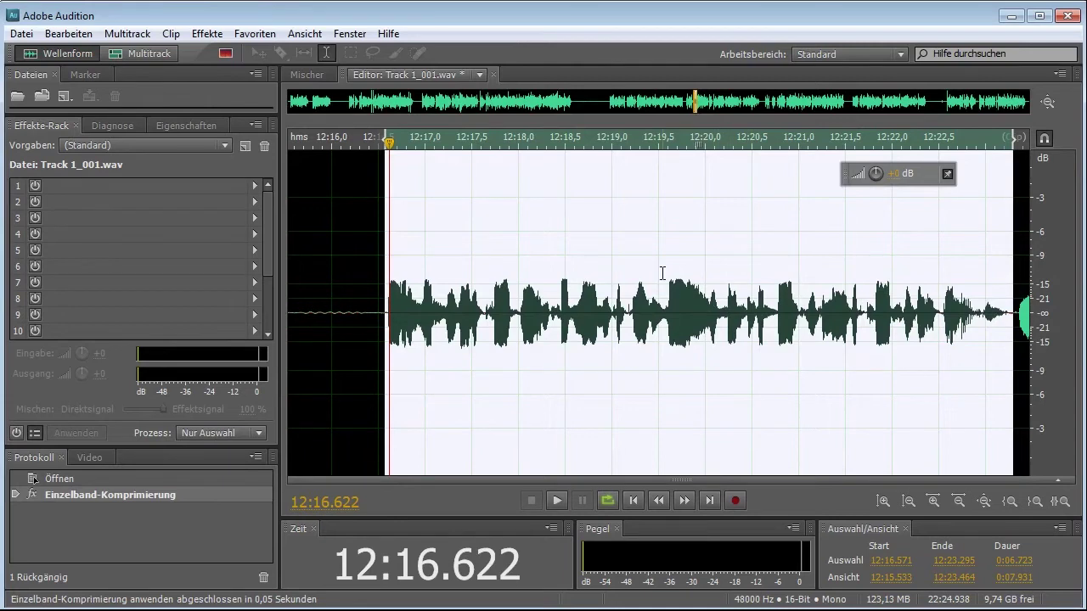
# Play back the compressed passage, stop, and replay it from its start.
pyautogui.click(558, 501)
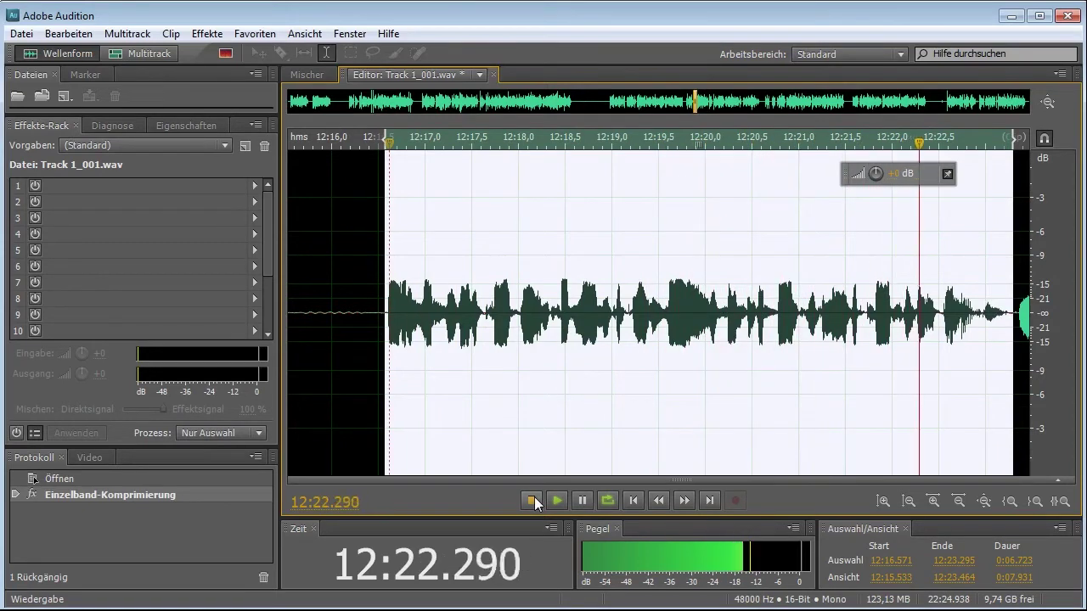
pyautogui.click(532, 502)
pyautogui.press('space')
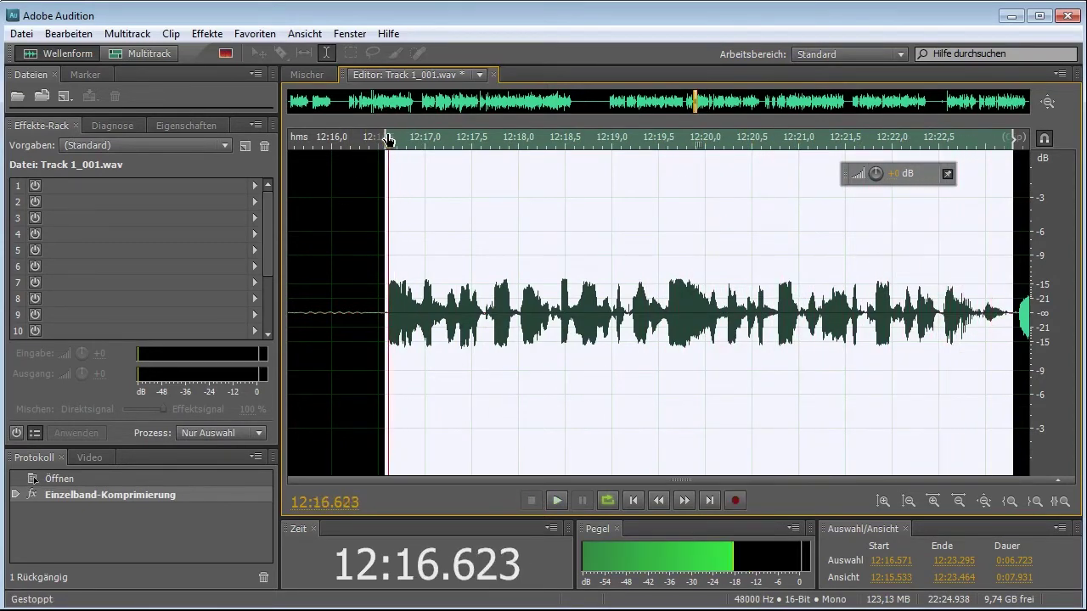
pyautogui.press('space')
# Reopen the single-band compressor and undo the previous compression.
pyautogui.click(210, 35)
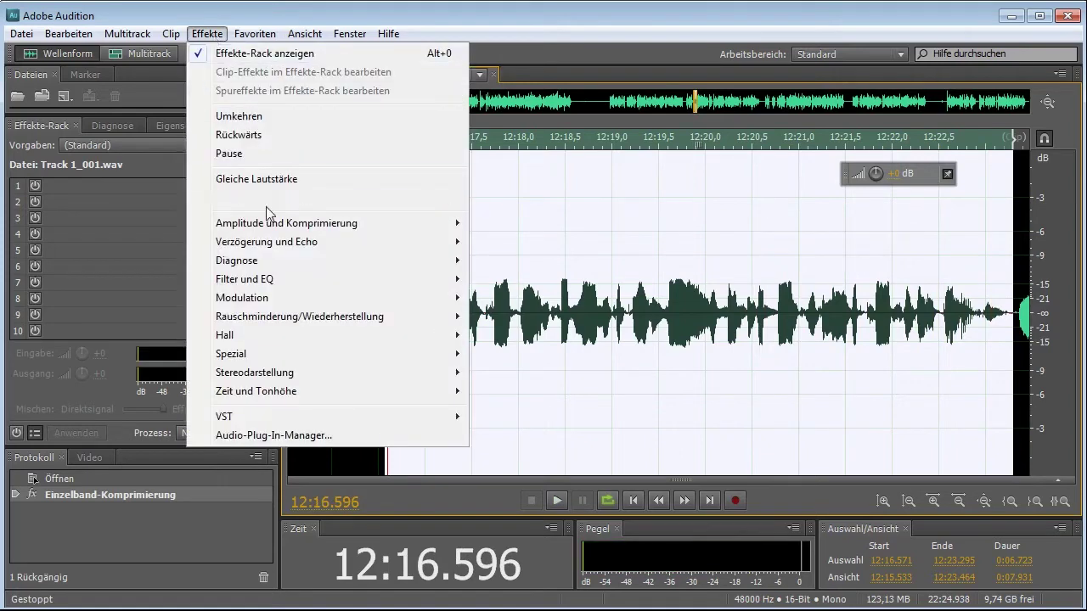
pyautogui.moveTo(354, 231)
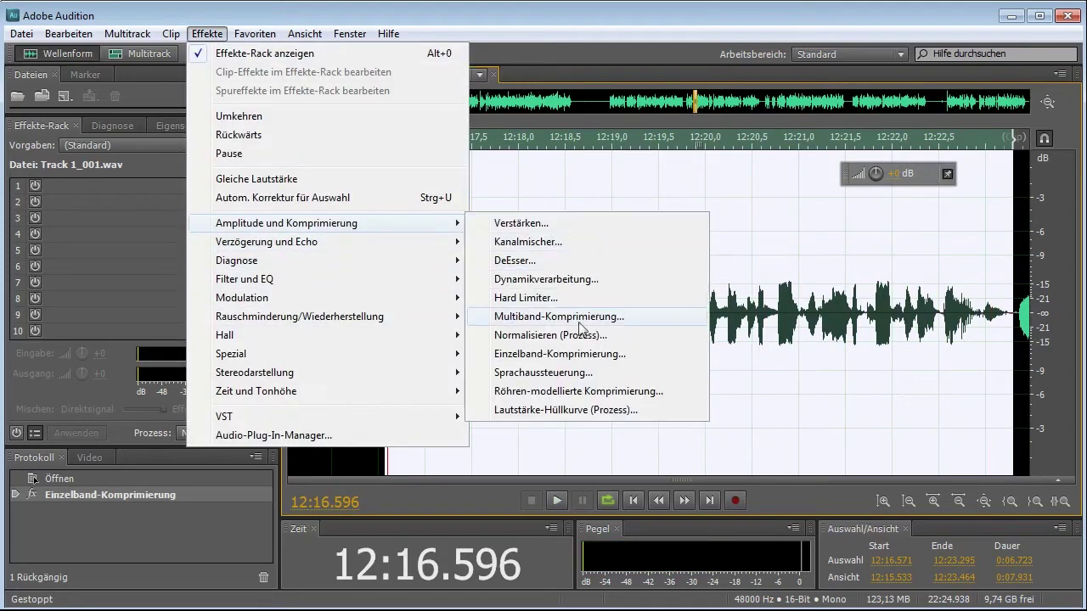
pyautogui.click(538, 355)
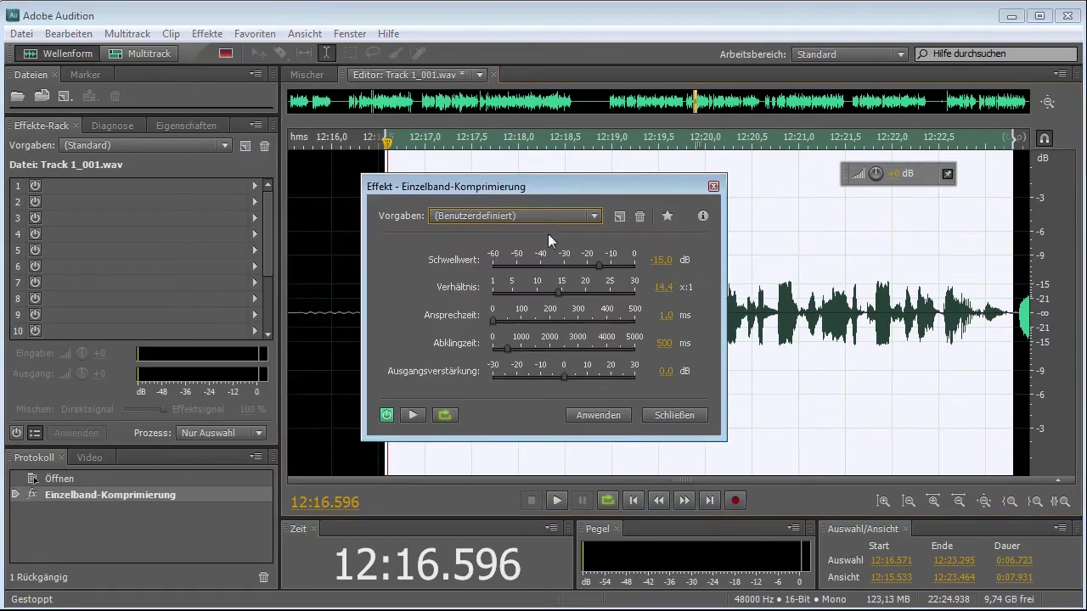
pyautogui.moveTo(459, 162); pyautogui.dragTo(146, 188)
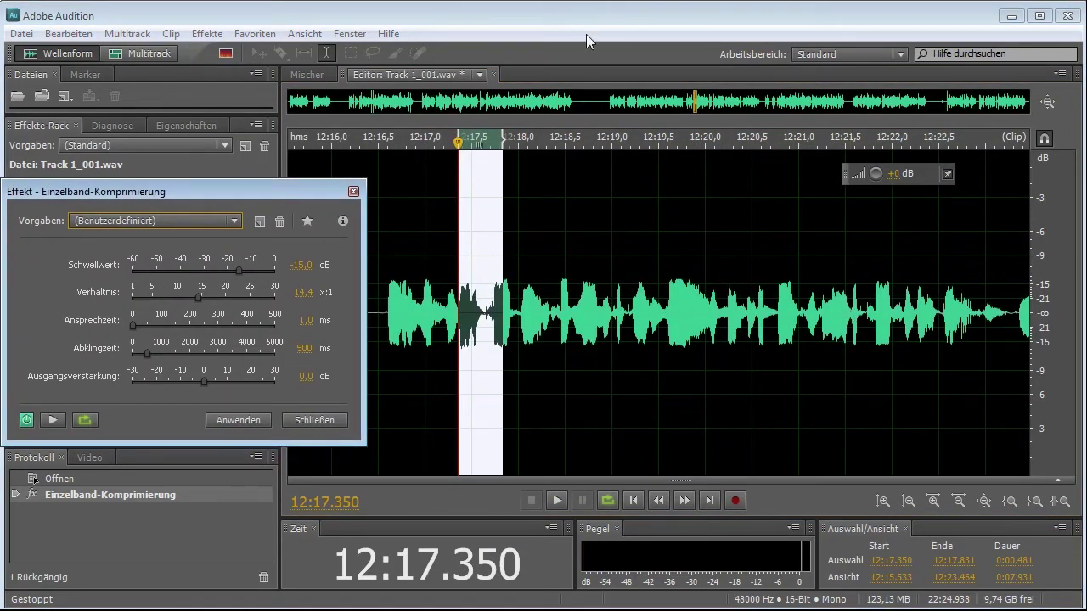
pyautogui.hotkey('ctrl', 'z')
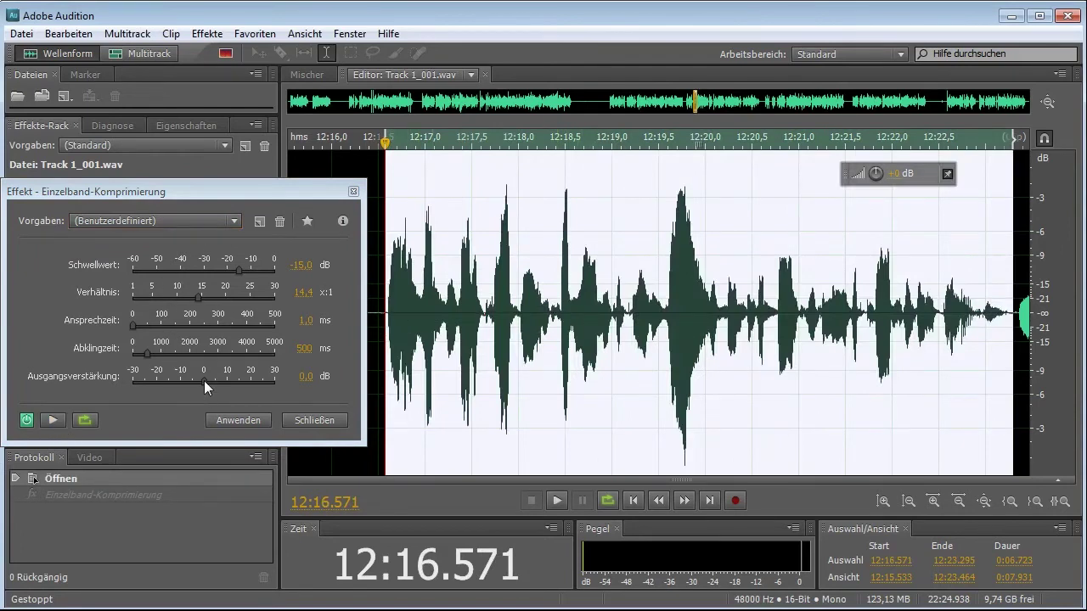
# Set output gain to about 12.8 dB and the threshold to about -14.7 dB.
pyautogui.moveTo(204, 380); pyautogui.dragTo(235, 379)
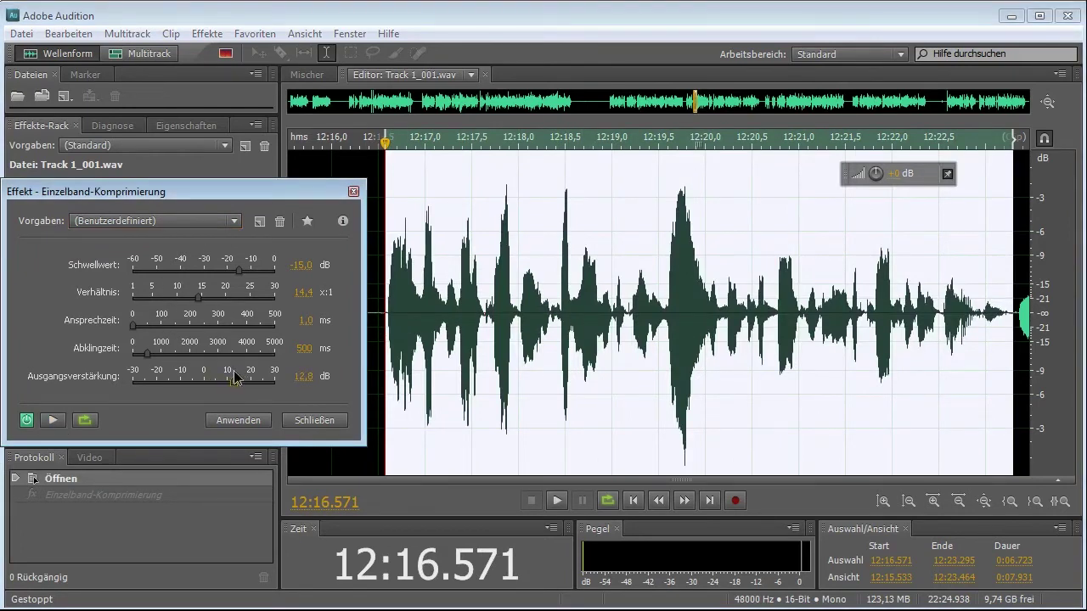
pyautogui.moveTo(237, 271); pyautogui.dragTo(236, 272)
pyautogui.click(224, 221)
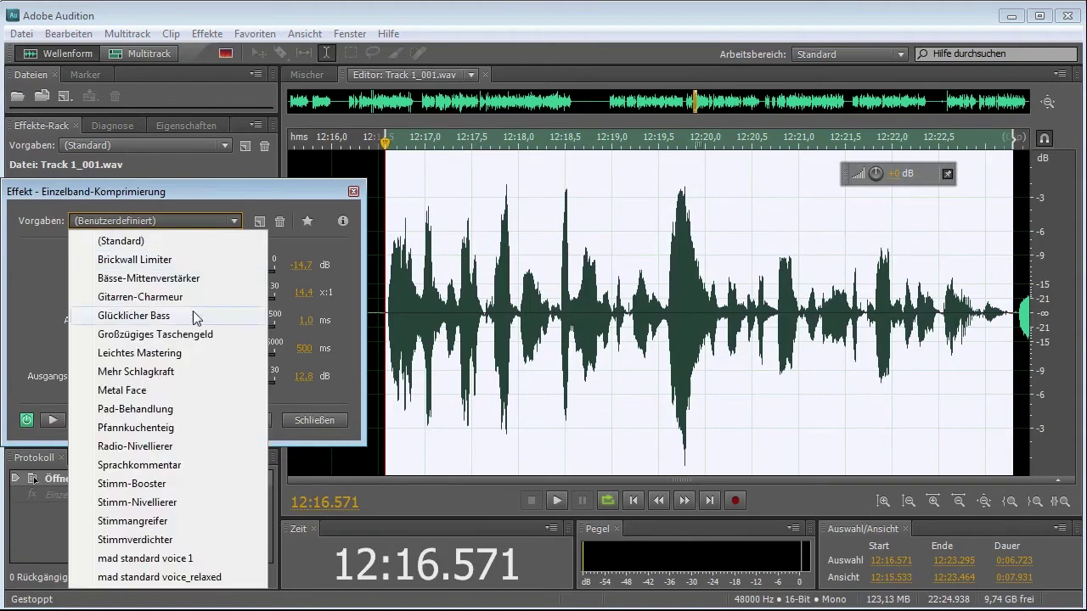
# Load the mad standard voice_relaxed preset and preview it with about 7 dB output gain.
pyautogui.click(146, 575)
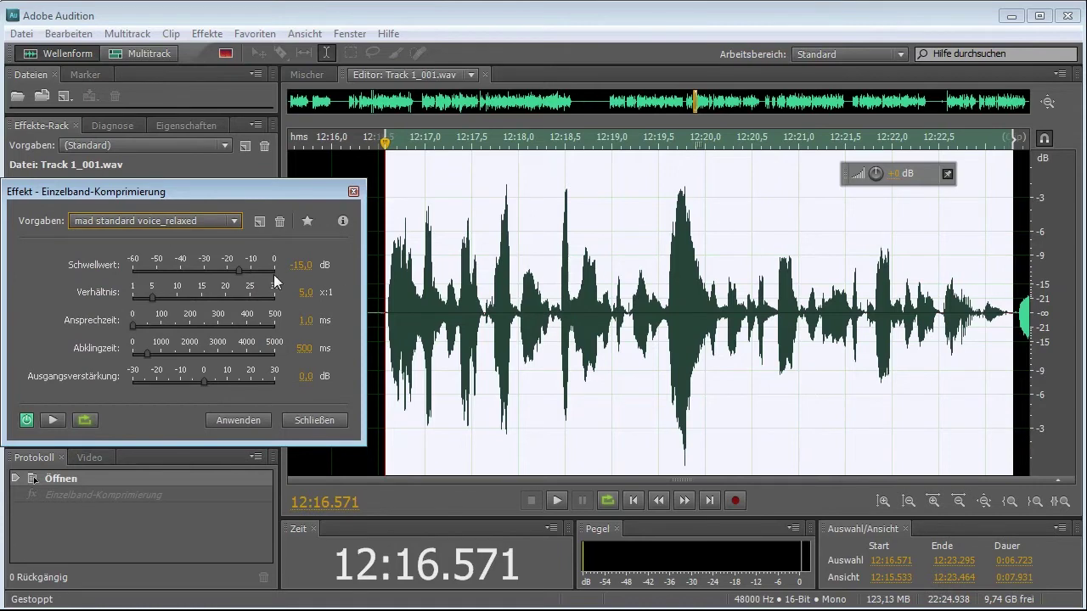
pyautogui.click(53, 421)
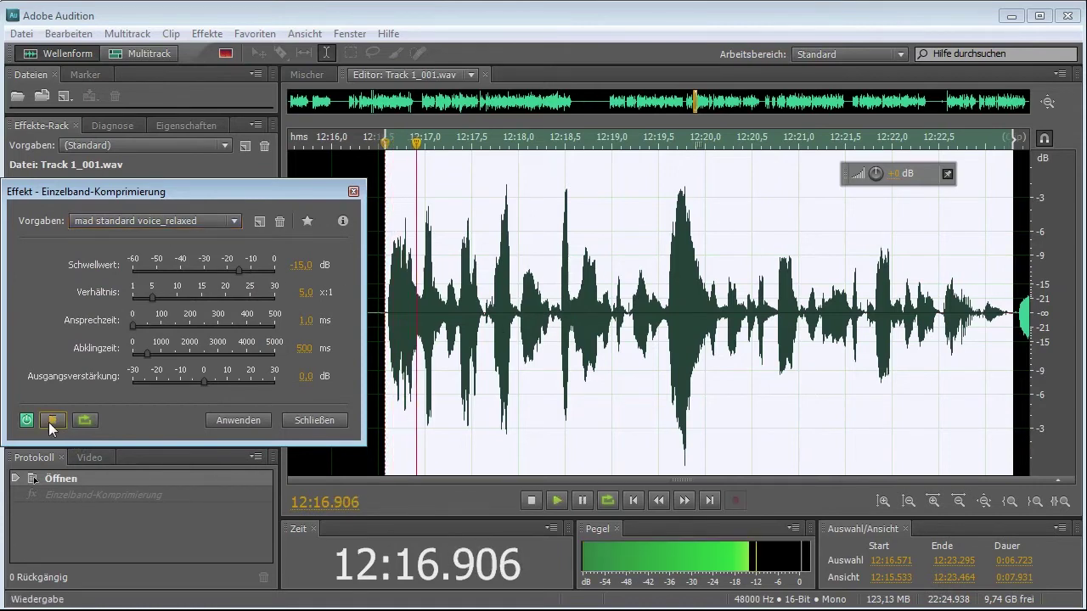
pyautogui.moveTo(205, 382); pyautogui.dragTo(227, 387)
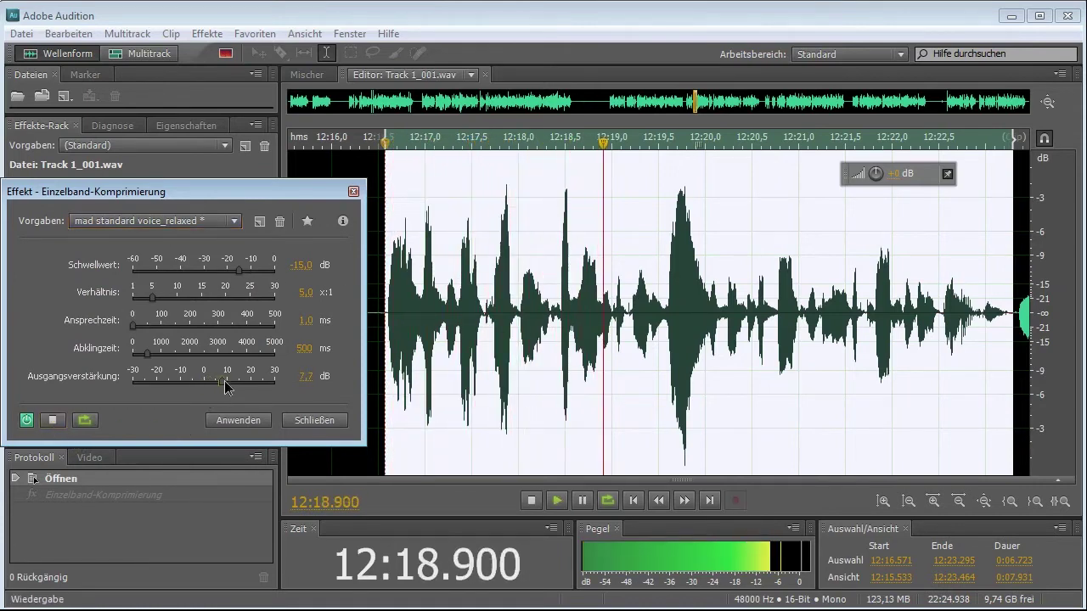
pyautogui.click(51, 420)
# Preview -18 dB, ~18:1, ~20 dB gain, then reload the mad standard voice_relaxed preset.
pyautogui.moveTo(239, 271); pyautogui.dragTo(206, 275)
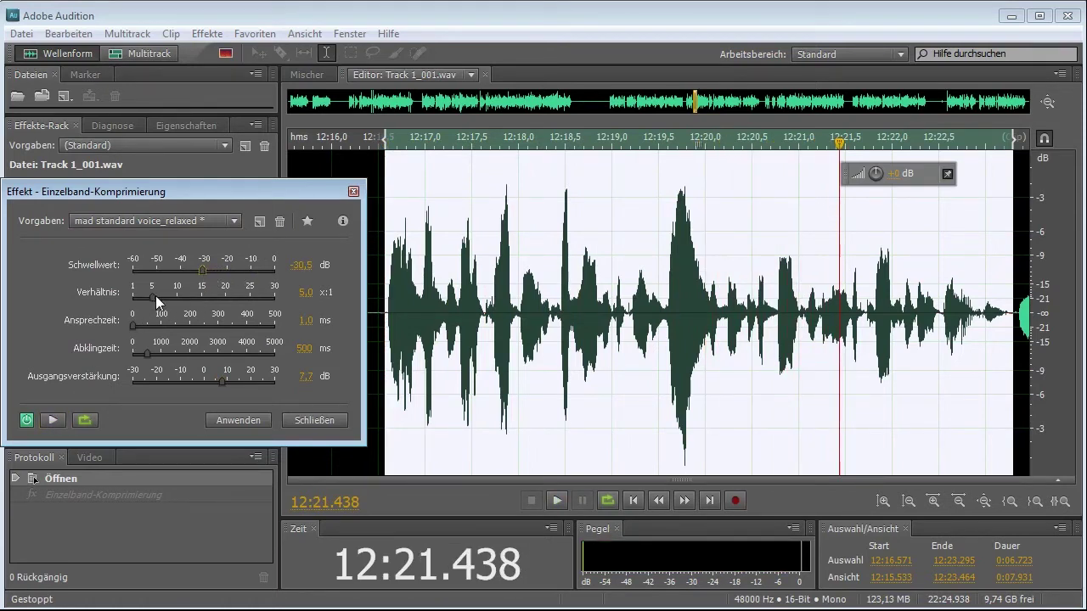
pyautogui.moveTo(153, 298); pyautogui.dragTo(223, 297)
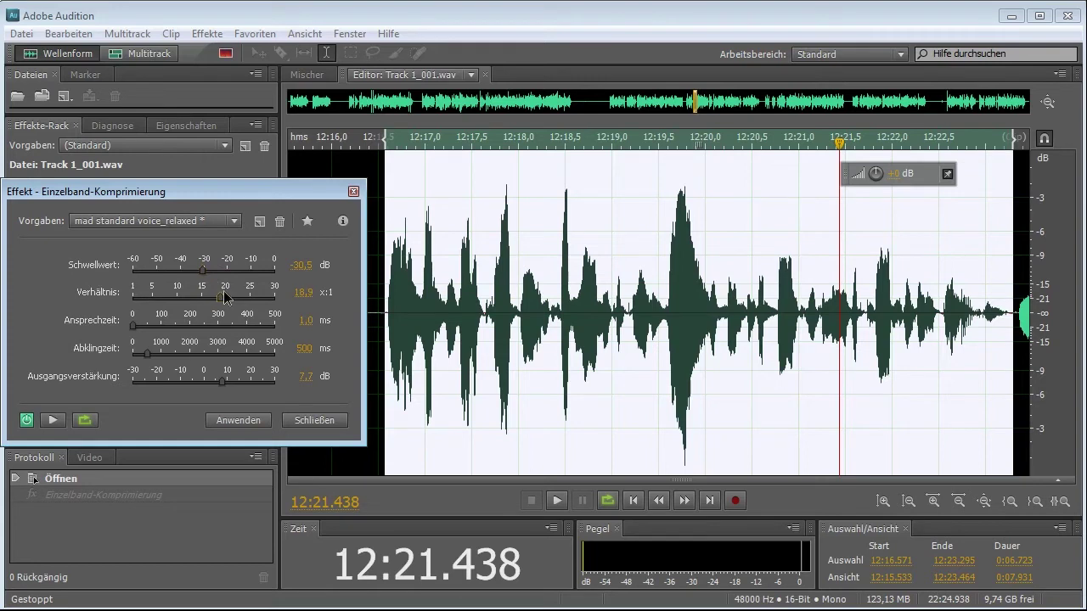
pyautogui.click(51, 421)
pyautogui.moveTo(222, 381); pyautogui.dragTo(248, 380)
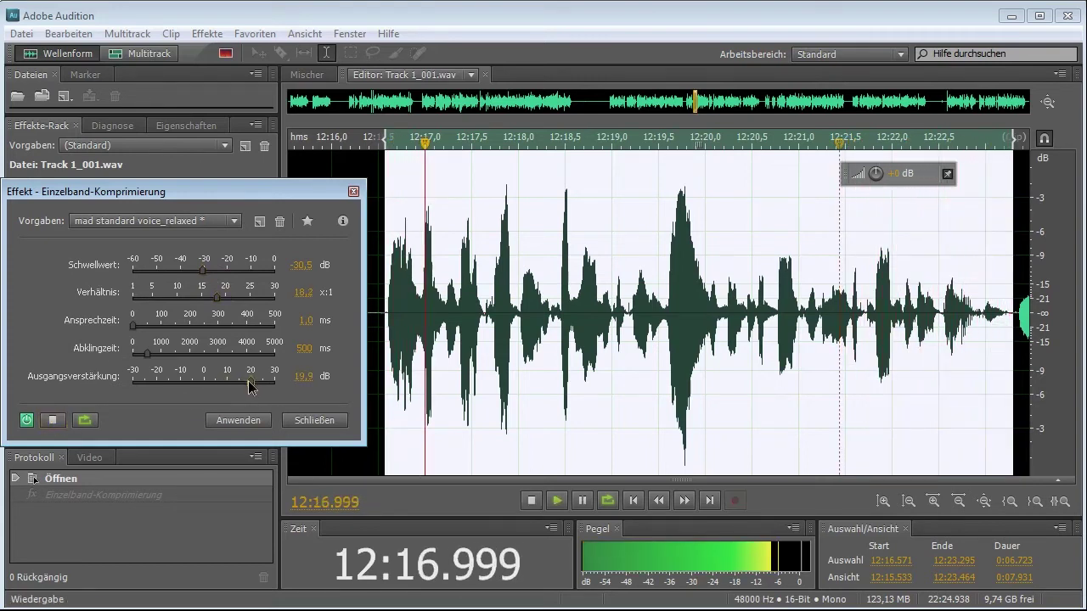
pyautogui.click(48, 422)
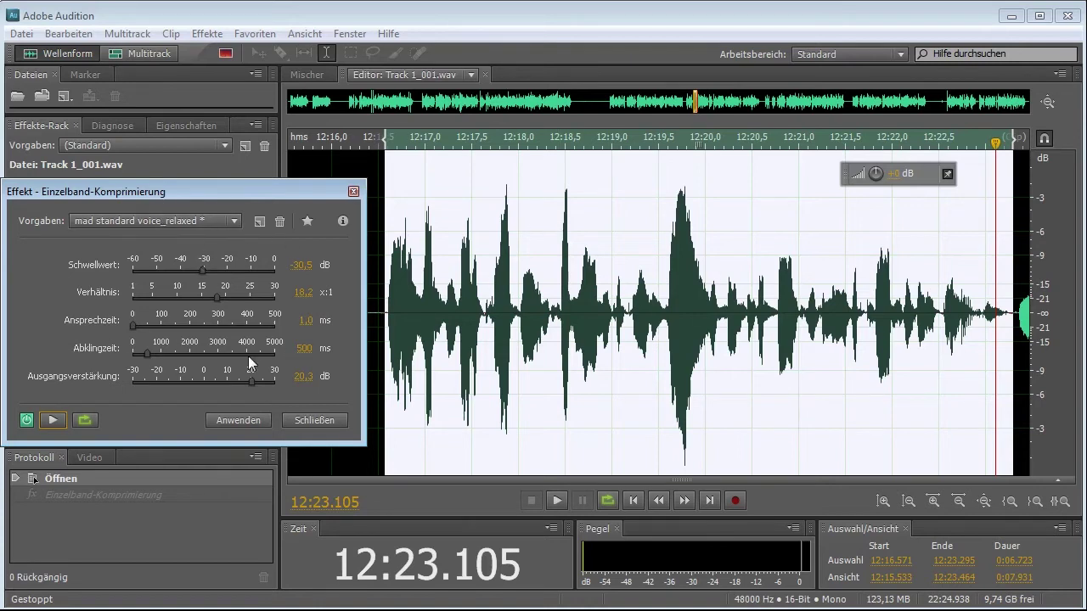
pyautogui.click(147, 223)
pyautogui.click(155, 579)
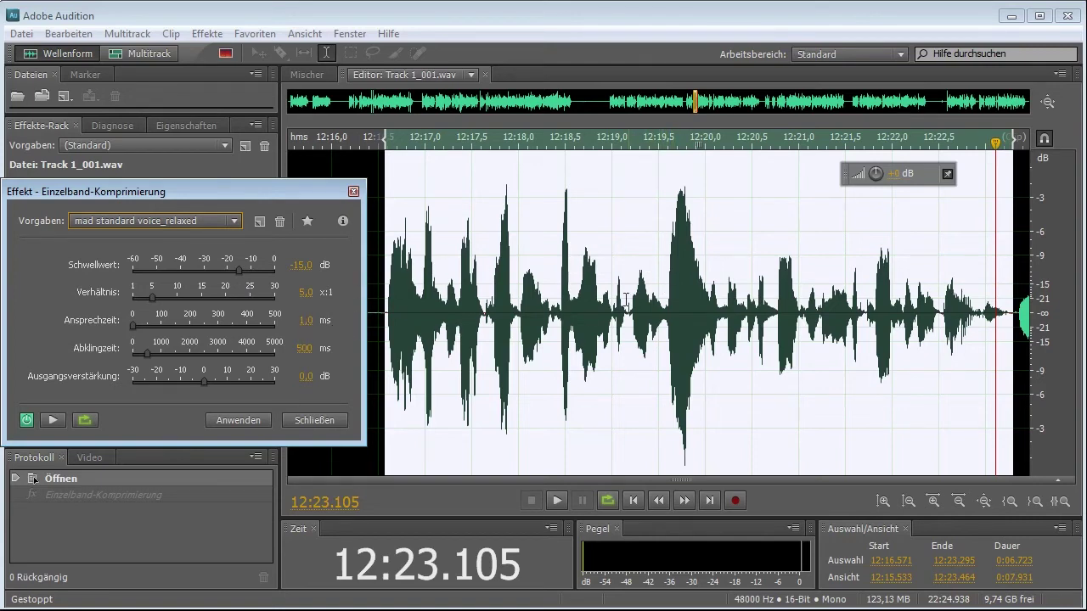
# Set attack to 2 ms, keep release at 500 ms, and close the compressor.
pyautogui.click(306, 324)
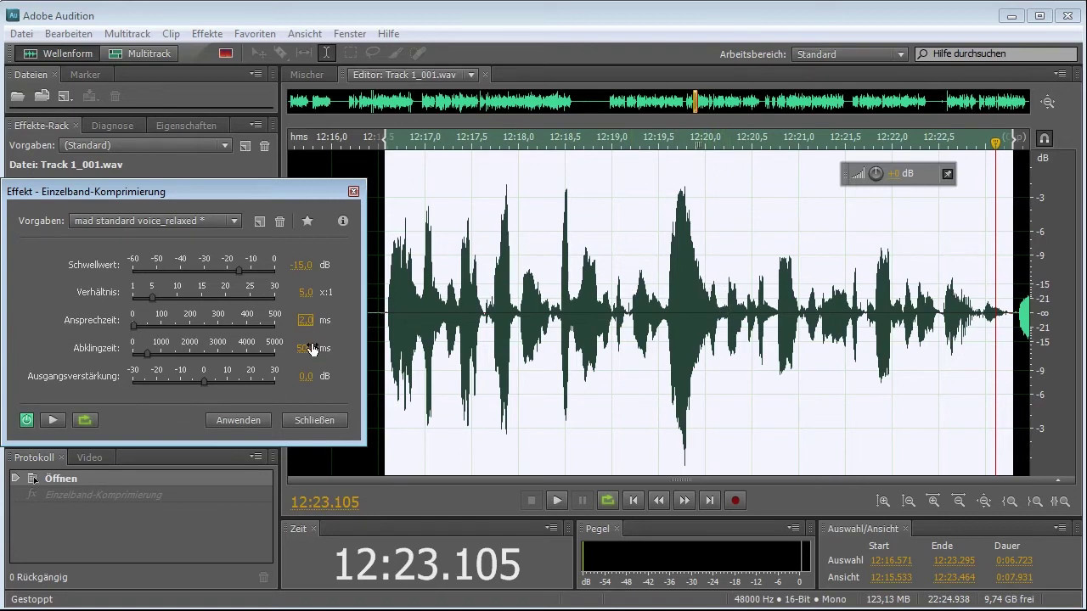
pyautogui.moveTo(307, 350); pyautogui.dragTo(283, 348)
pyautogui.click(307, 349)
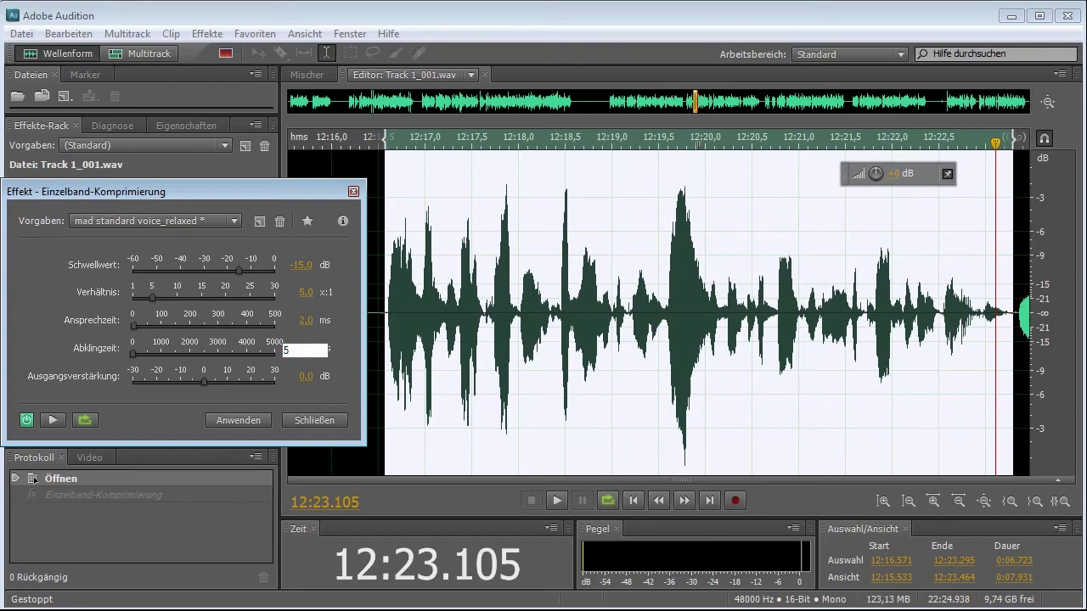
pyautogui.press('Return')
pyautogui.click(314, 421)
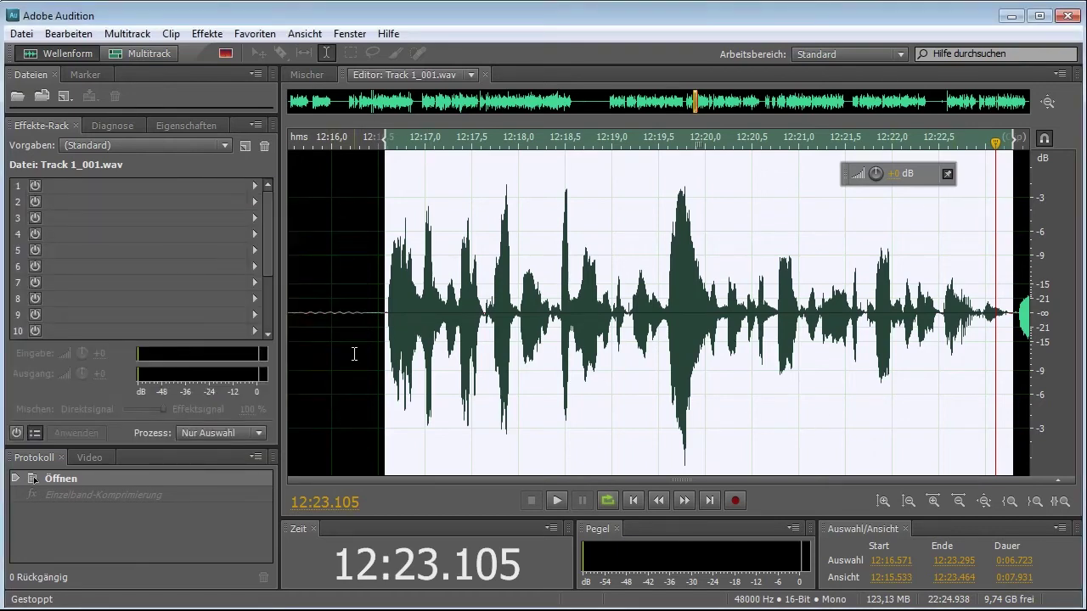
# Switch to the sound_acoustics.sesx multitrack session and show its mixer.
pyautogui.click(140, 56)
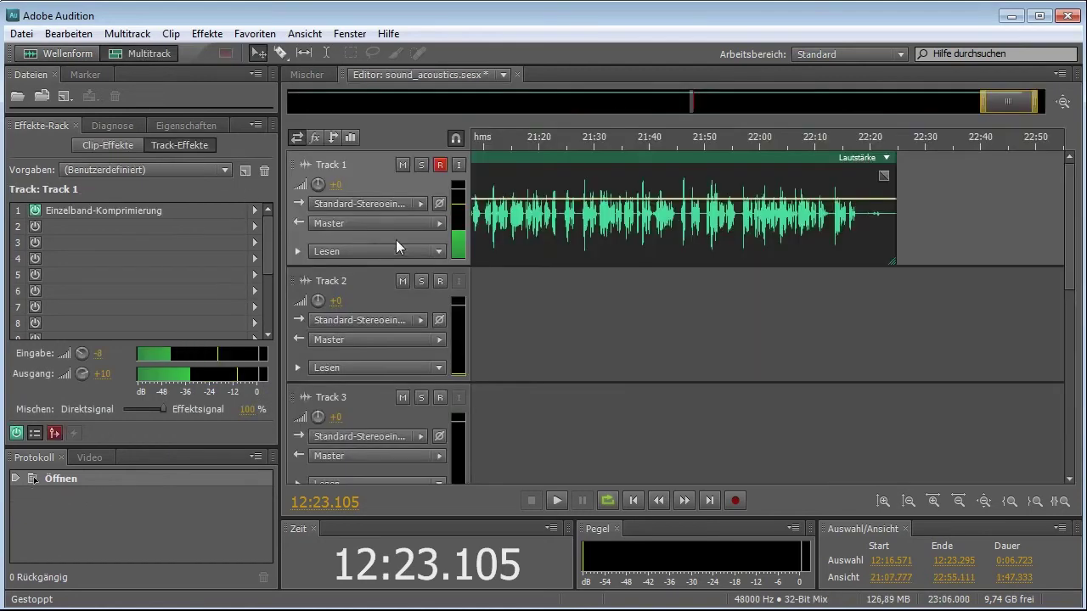
pyautogui.click(304, 80)
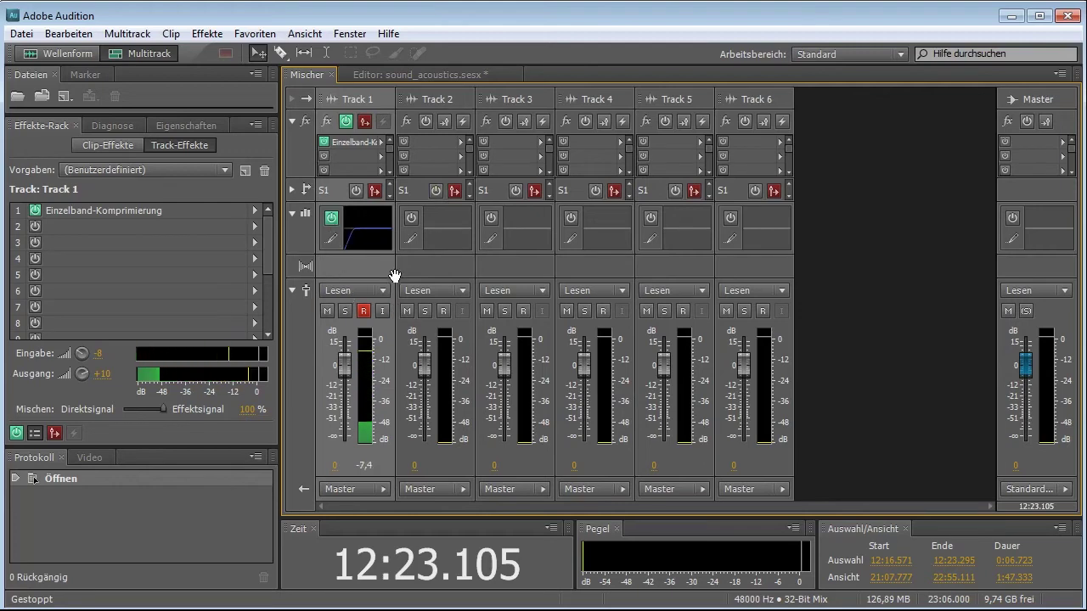
# Load the 'lowcut 75 hz' preset into Track 1's track EQ, replacing the samson CO1U_standard preset.
pyautogui.click(335, 243)
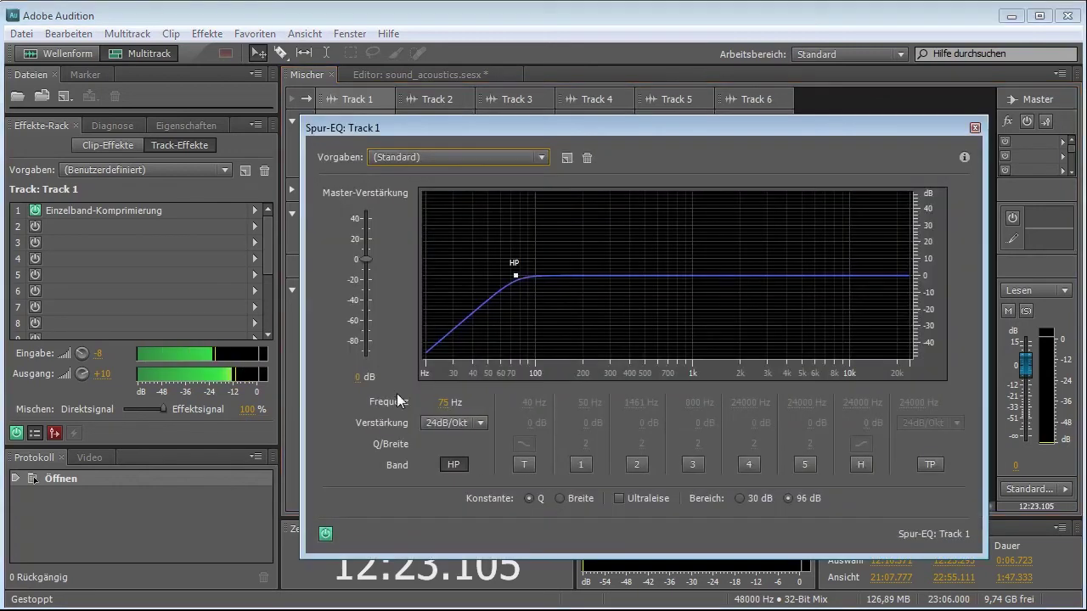
pyautogui.click(466, 154)
pyautogui.click(429, 383)
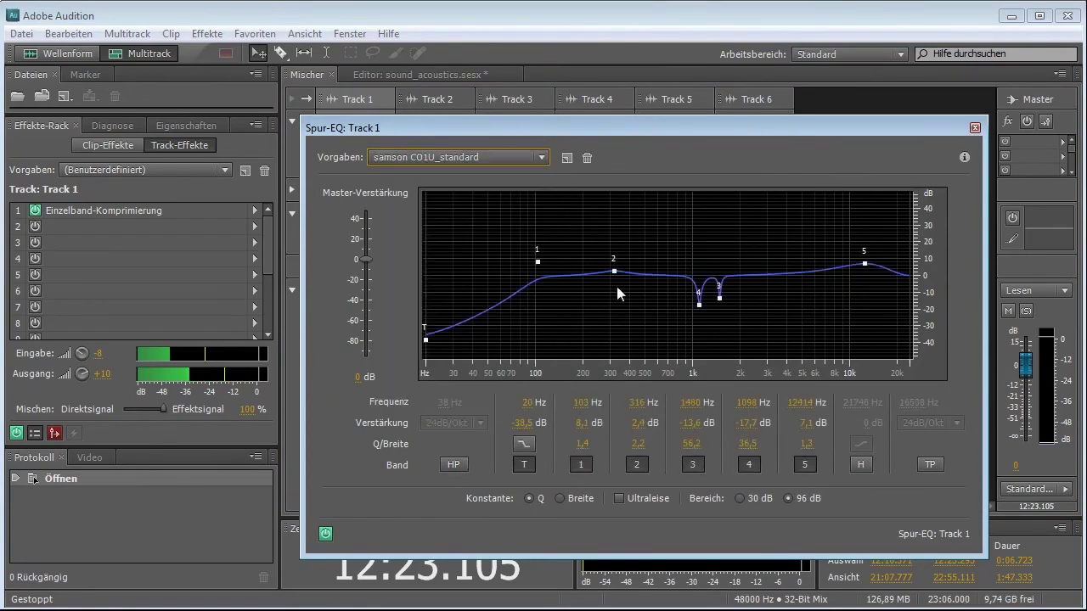
pyautogui.click(441, 160)
pyautogui.click(429, 365)
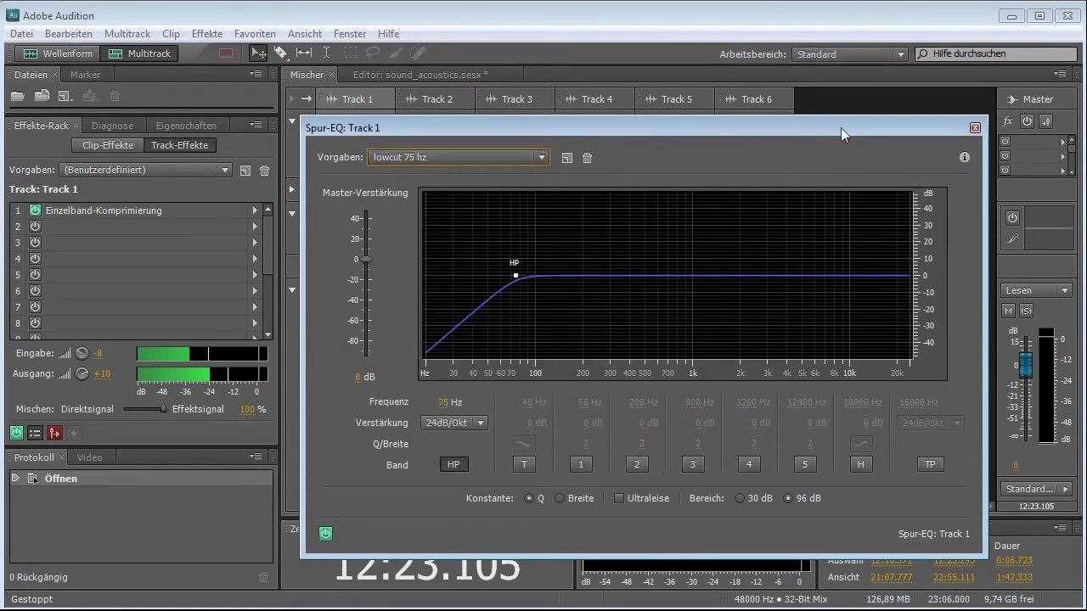
pyautogui.click(974, 128)
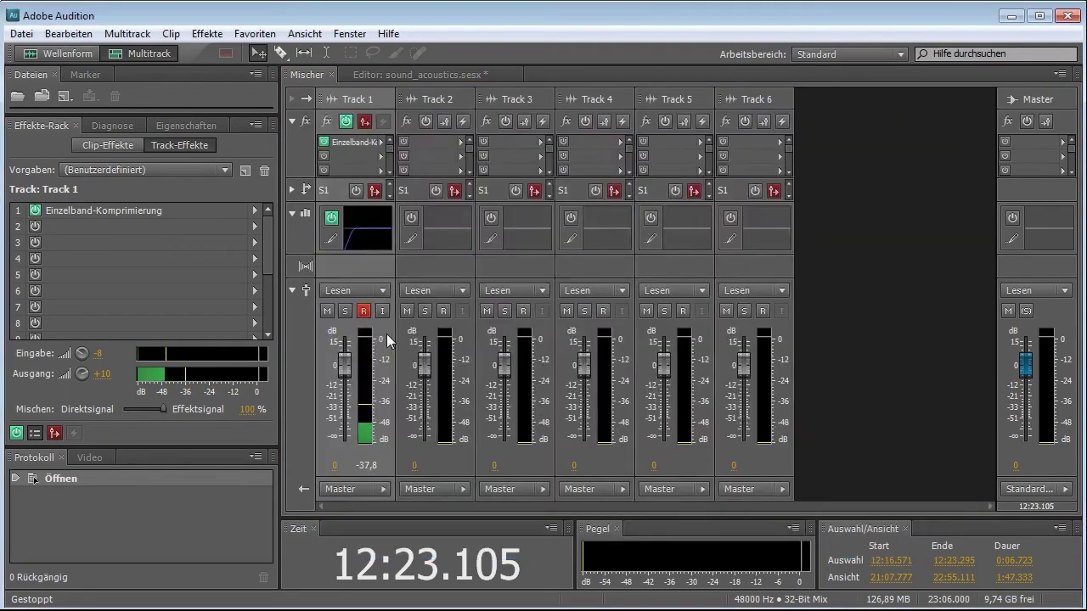
# Toggle Track 1's effects power and bring up the first effect slot's options.
pyautogui.click(344, 121)
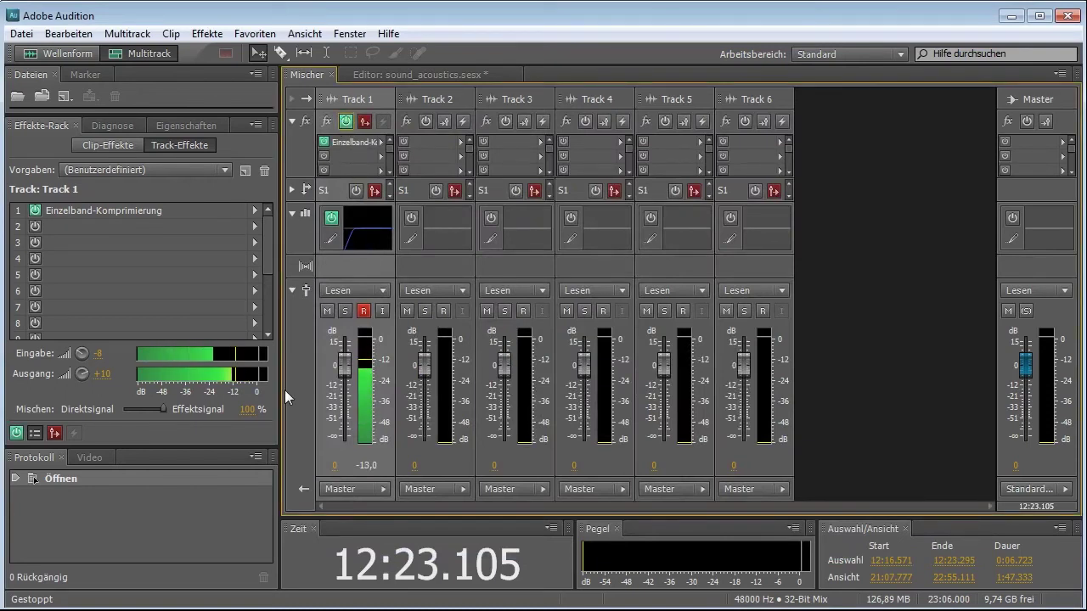
pyautogui.click(58, 213)
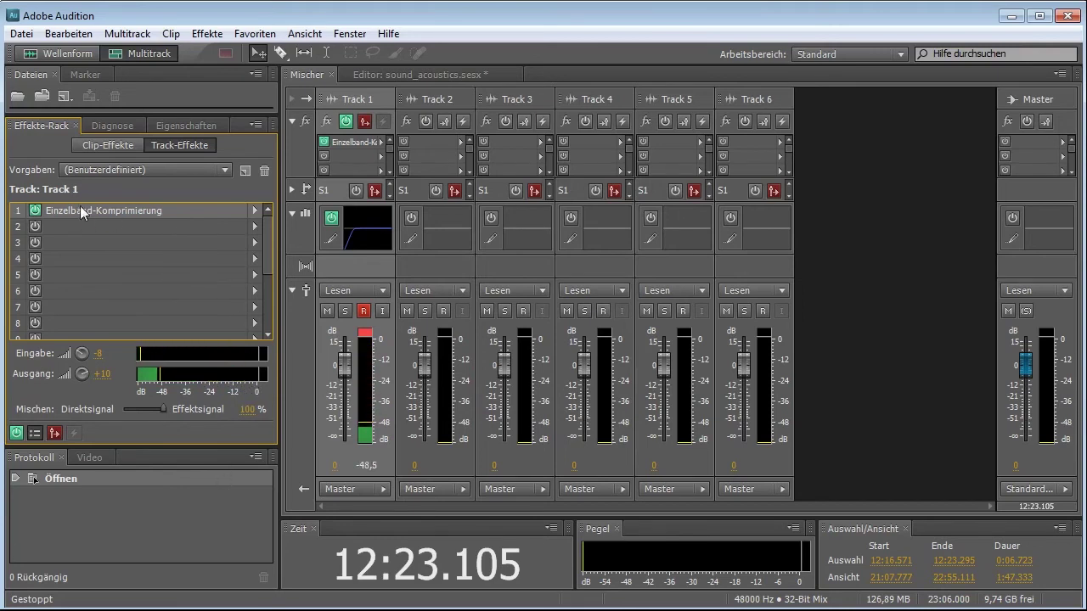
pyautogui.click(254, 210)
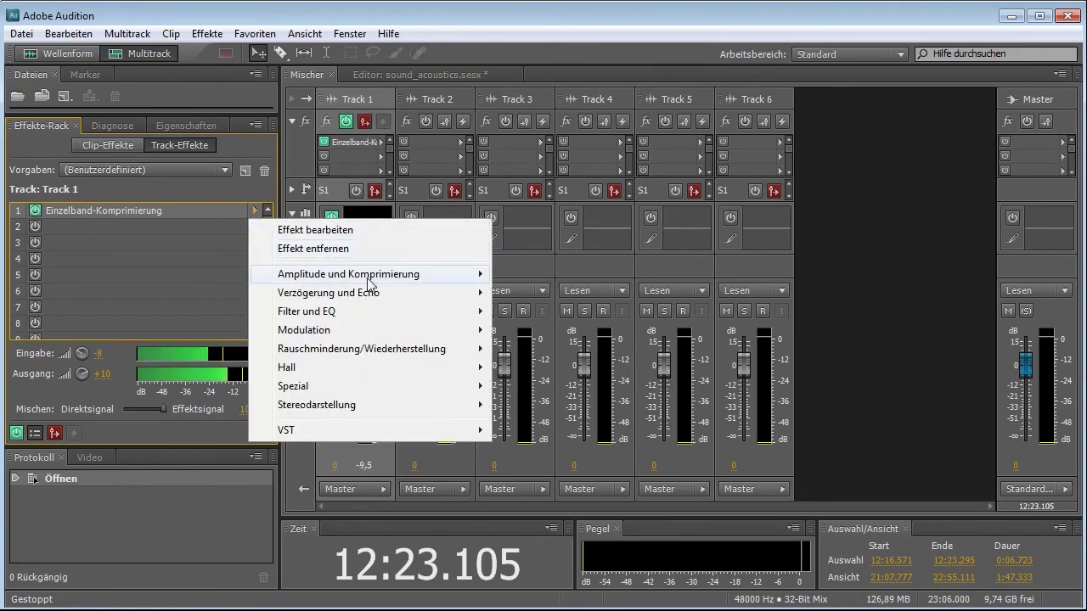
# Insert Einzelband-Komprimierung into Track 1's first effect slot and dismiss its settings window.
pyautogui.moveTo(417, 280)
pyautogui.click(559, 388)
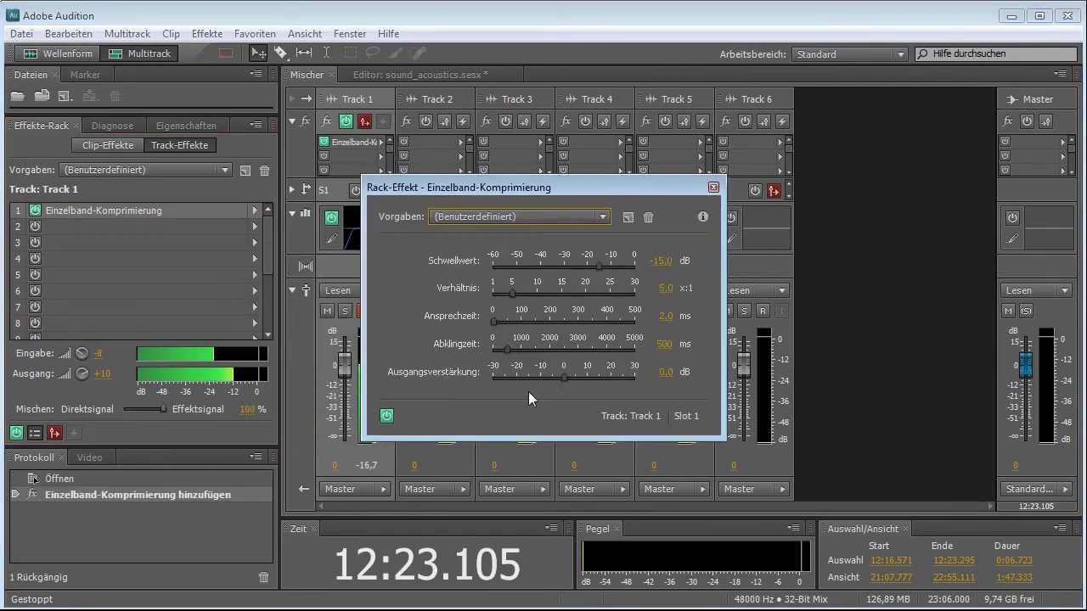
pyautogui.press('Escape')
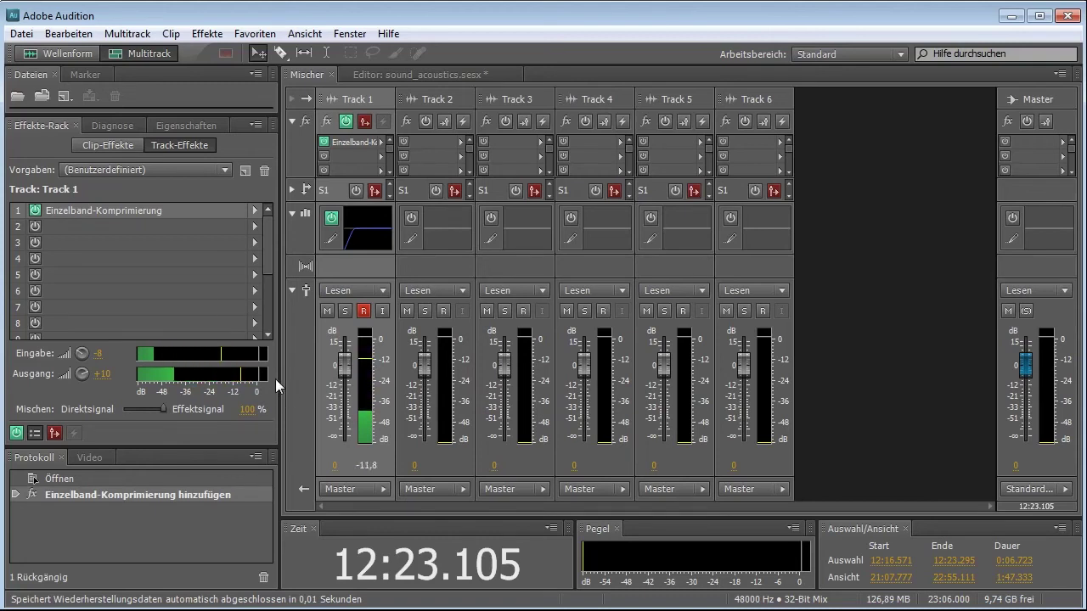
# Set the Track 1 effects rack's Eingabe gain to -6 dB.
pyautogui.moveTo(98, 353); pyautogui.dragTo(66, 360)
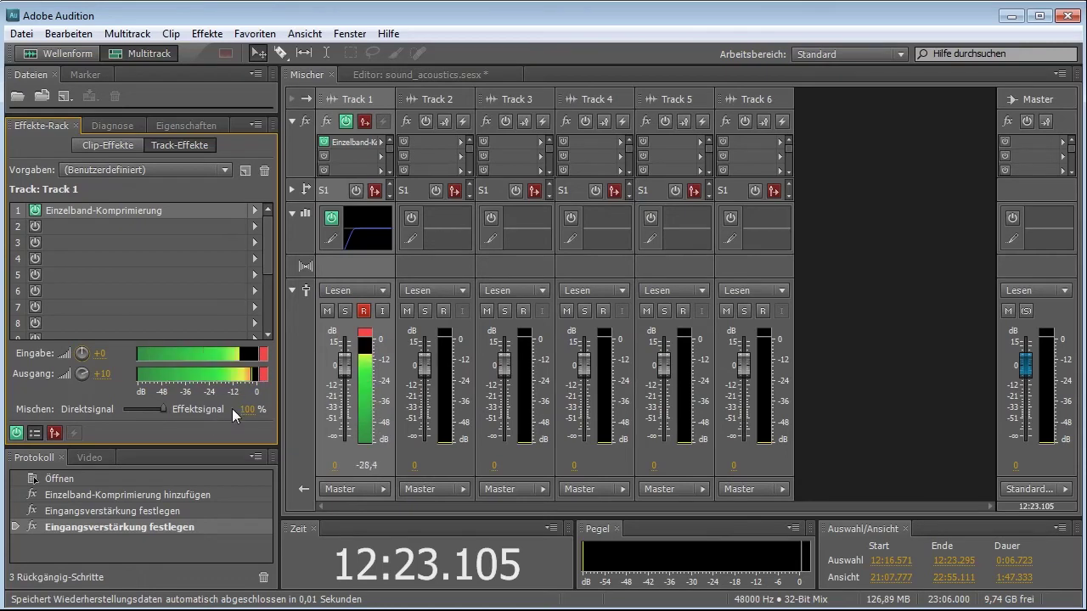
pyautogui.moveTo(85, 352); pyautogui.dragTo(56, 360)
pyautogui.click(102, 354)
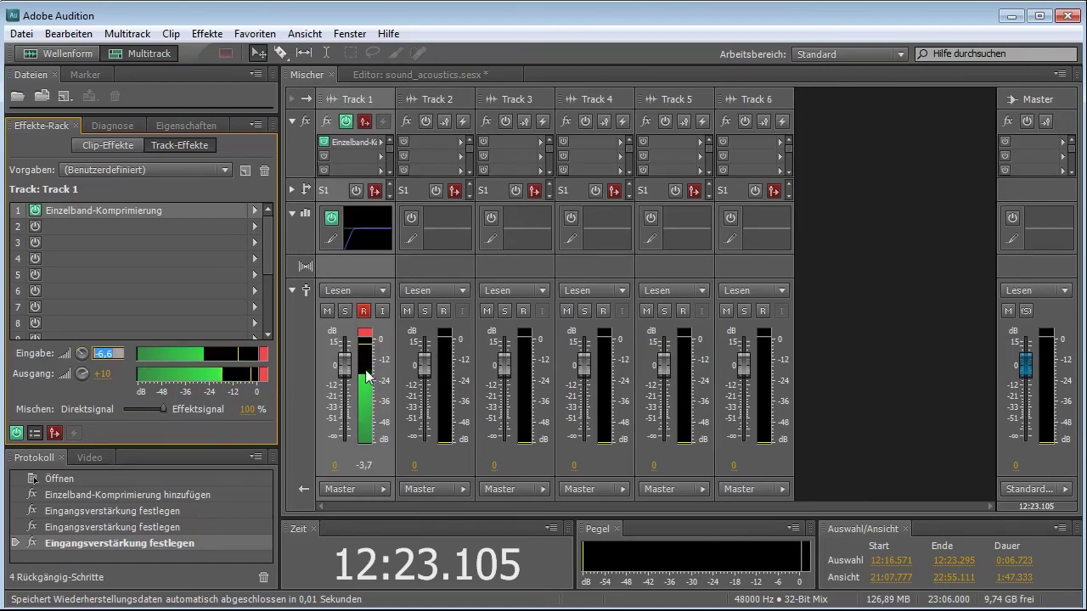
pyautogui.write('-6')
pyautogui.press('Return')
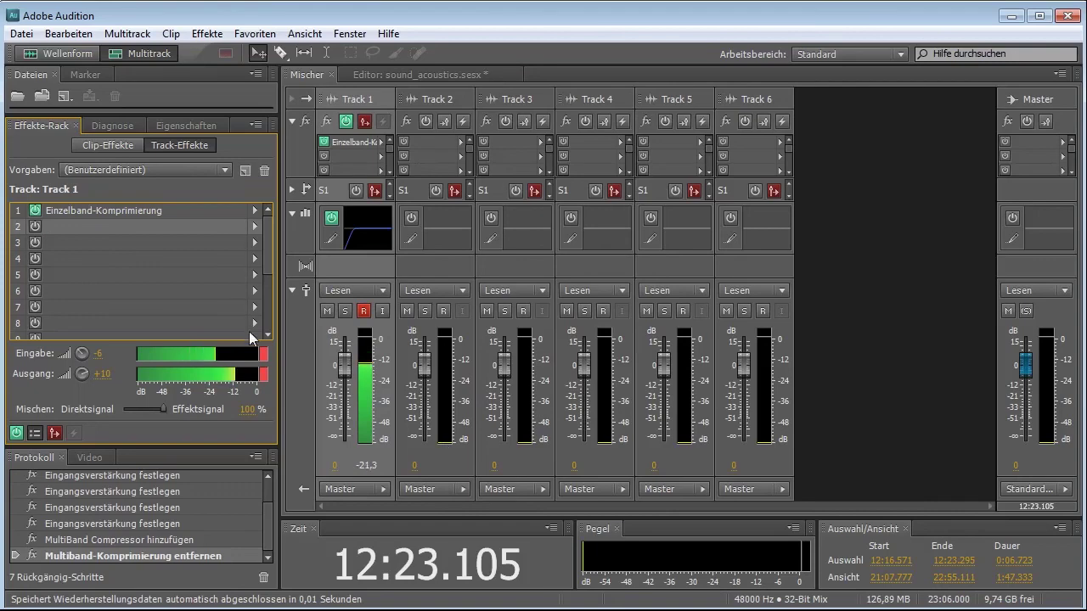
# Switch to the Track 1_001.wav waveform editor and open Multiband-Komprimierung from the Effekte menu.
pyautogui.click(208, 34)
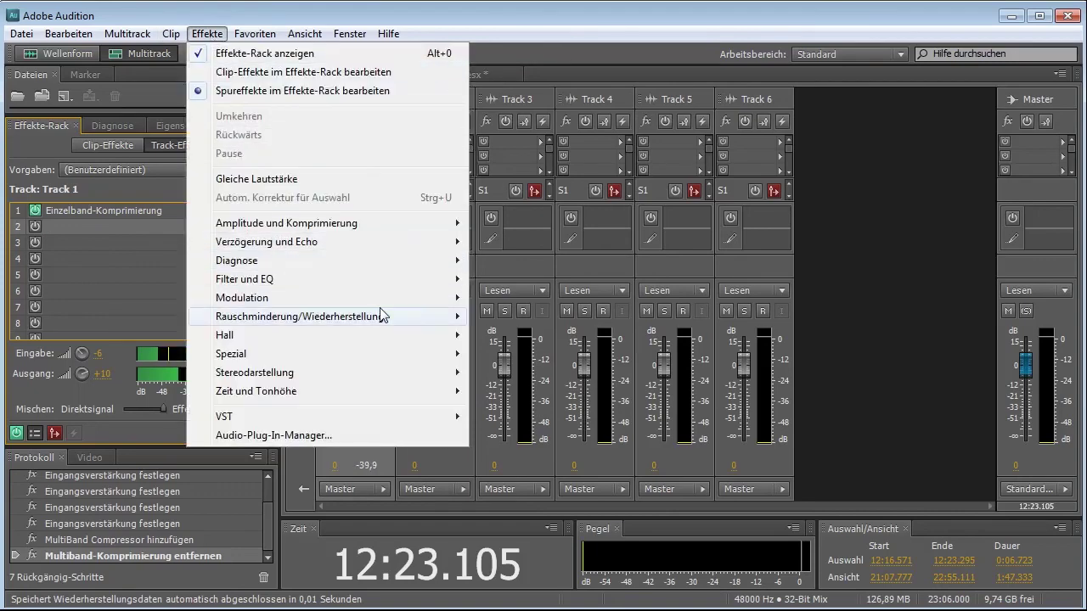
pyautogui.moveTo(127, 34)
pyautogui.click(55, 53)
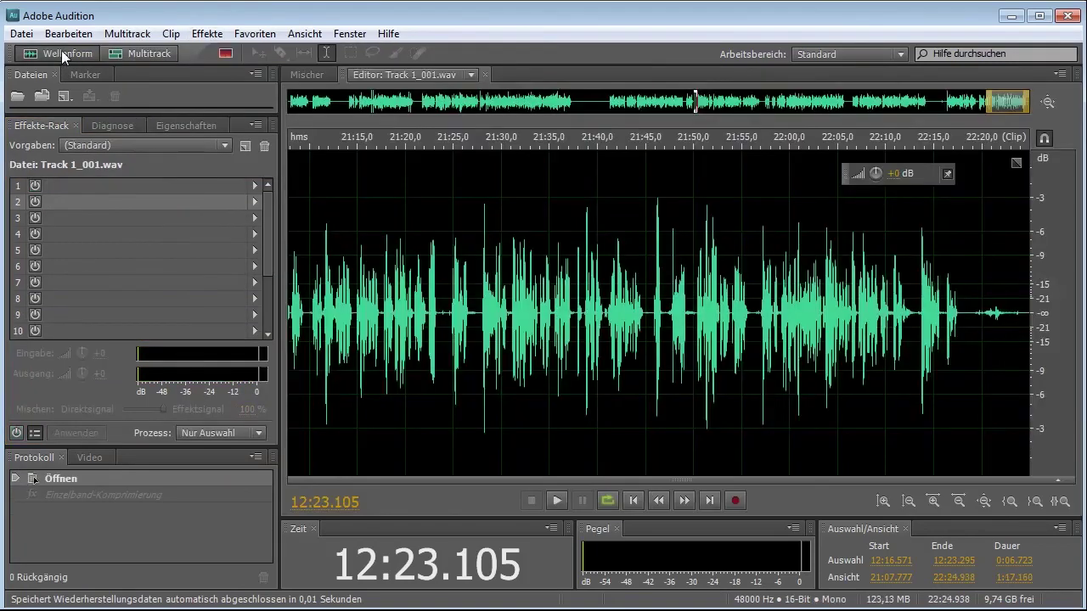
pyautogui.click(127, 34)
pyautogui.moveTo(207, 34)
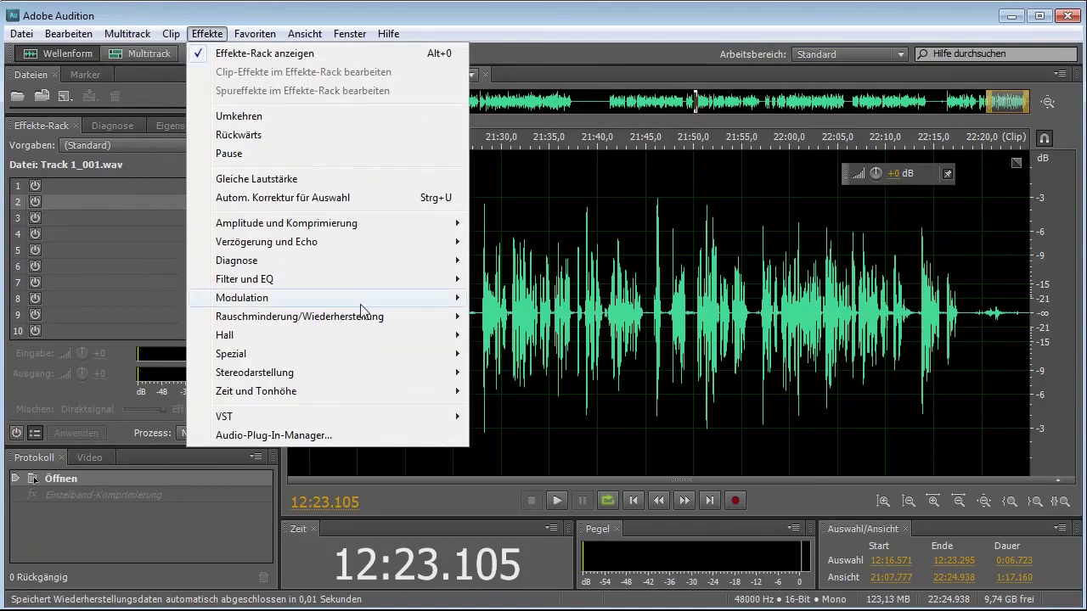
pyautogui.moveTo(374, 228)
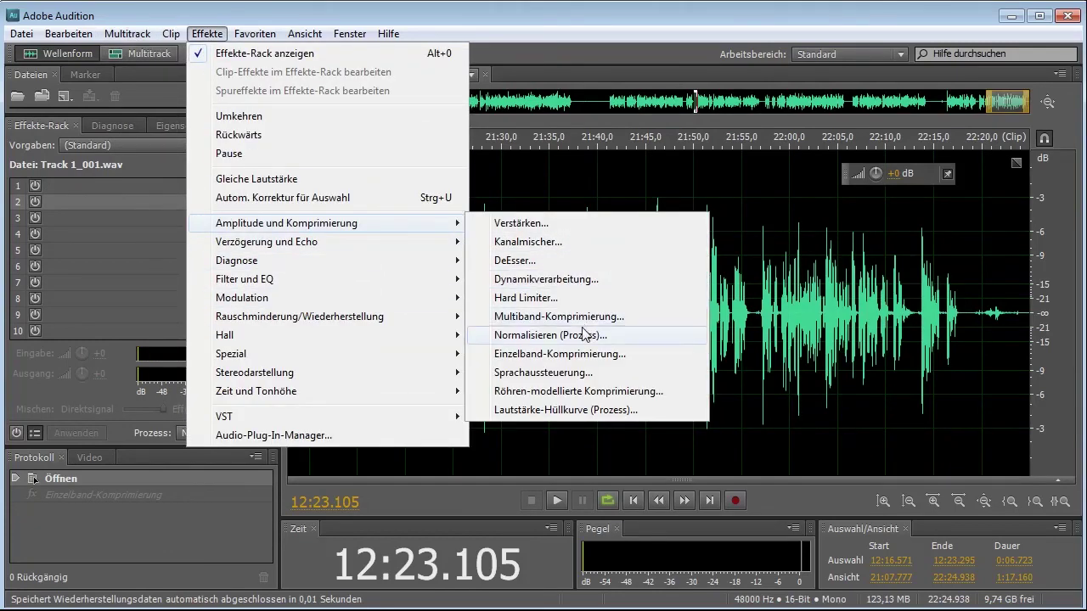
pyautogui.click(569, 315)
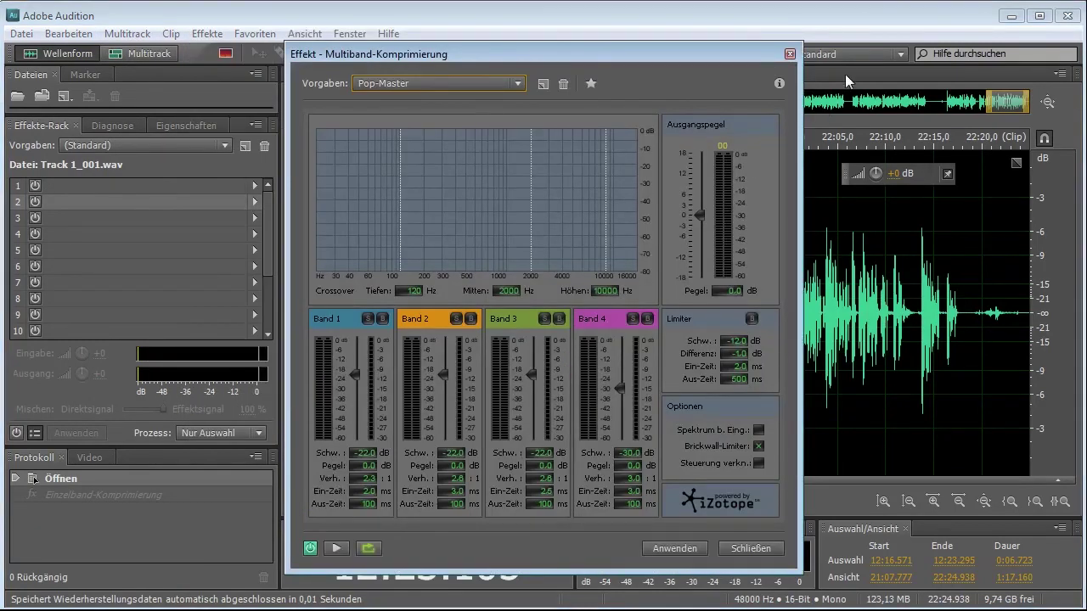
# Preview the recording from around 12:20 with the Pop-Master multiband preset, then recentre the dialog.
pyautogui.moveTo(752, 44); pyautogui.dragTo(382, 102)
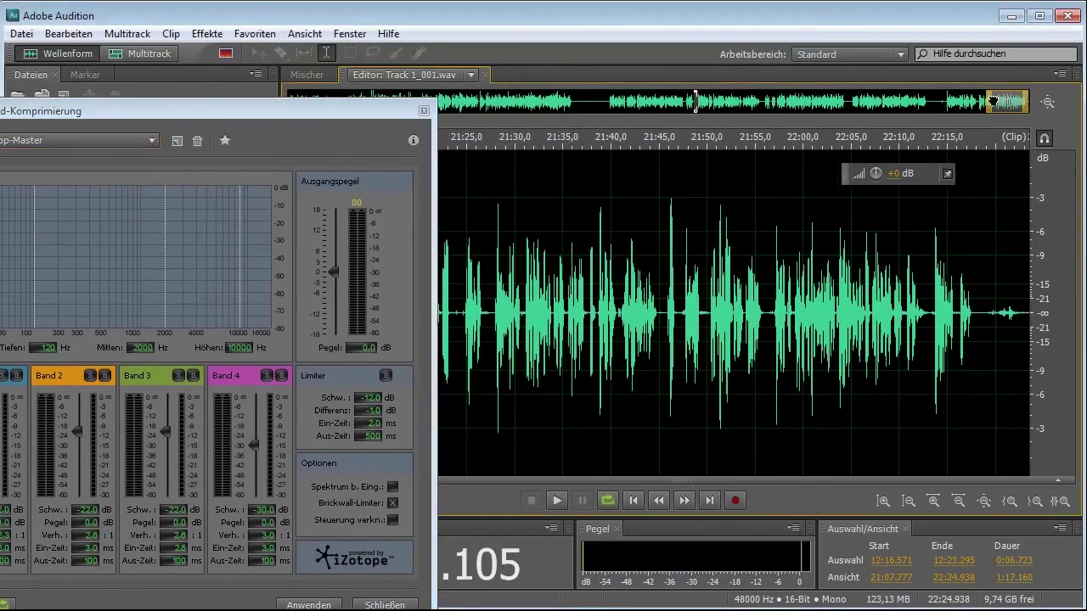
pyautogui.moveTo(999, 100); pyautogui.dragTo(687, 103)
pyautogui.click(635, 140)
pyautogui.press('space')
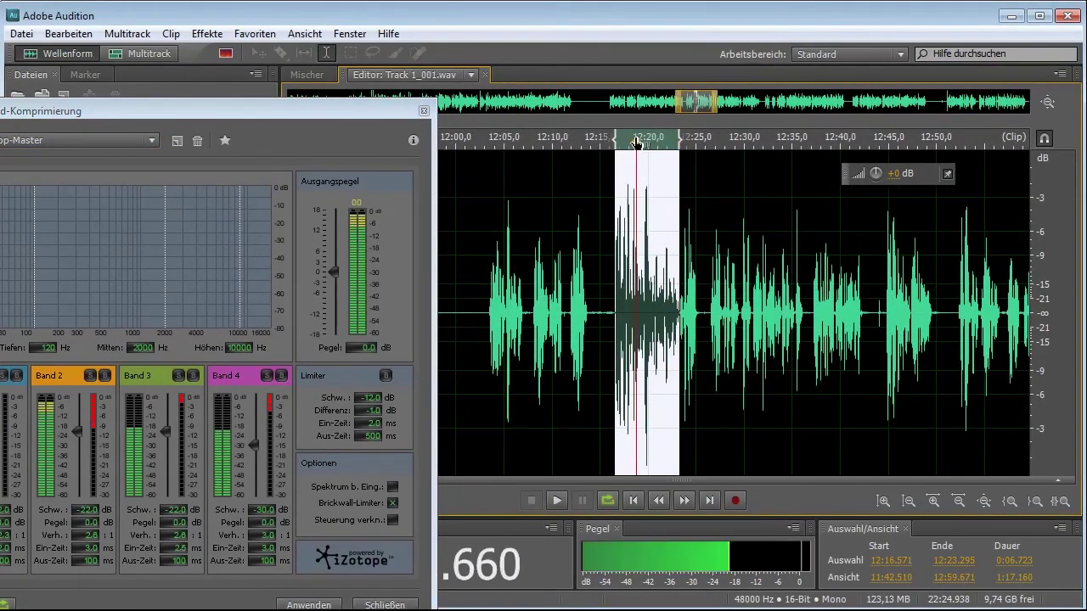
pyautogui.press('space')
pyautogui.moveTo(80, 107); pyautogui.dragTo(383, 39)
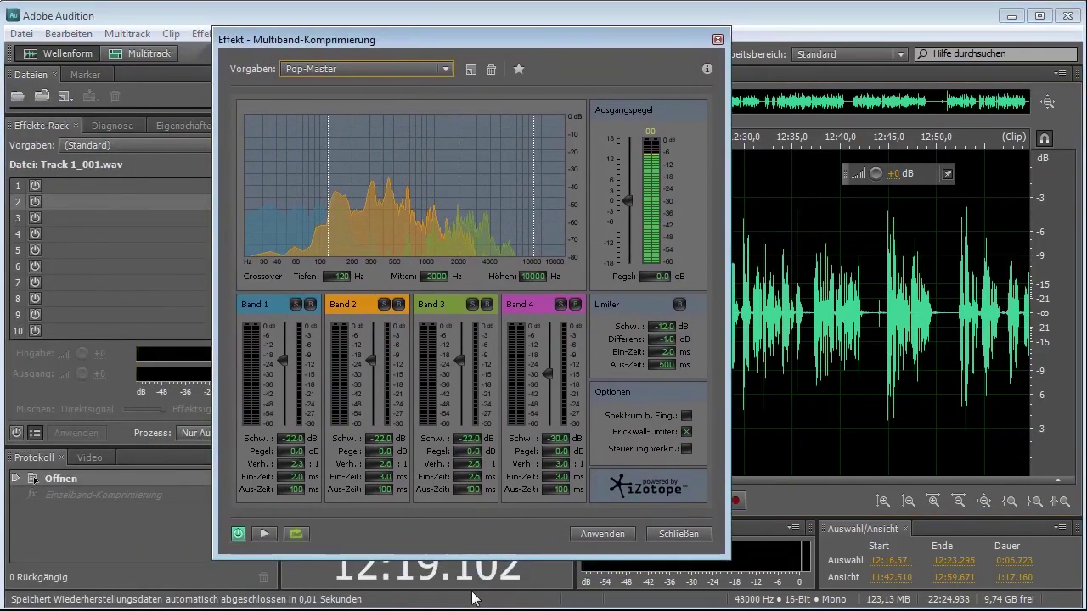